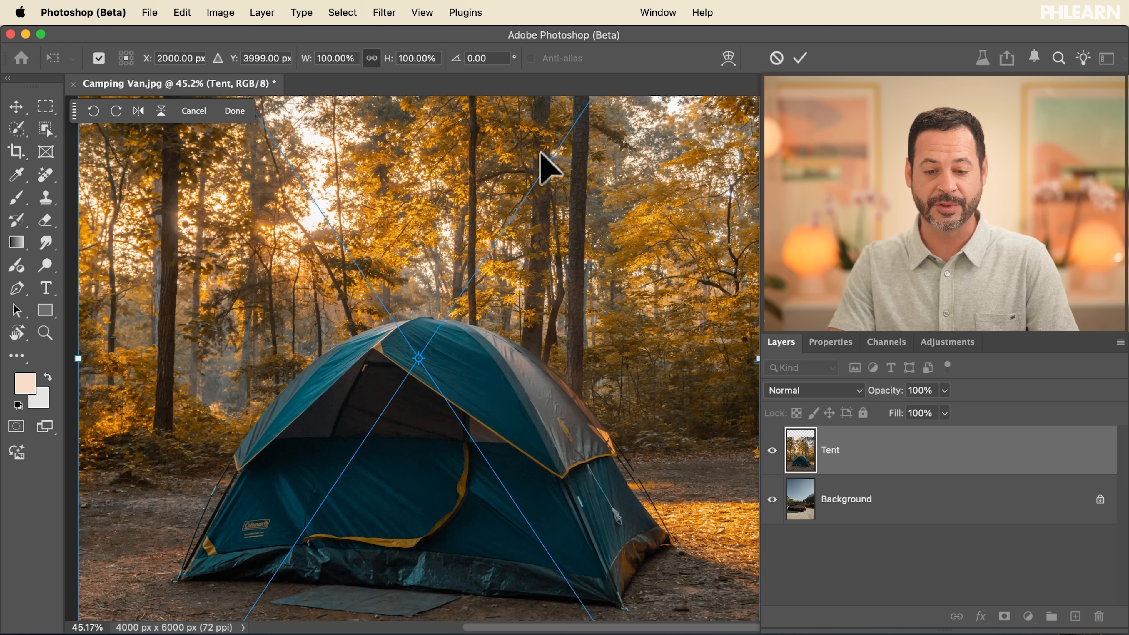
Accept the placement of the tent photo and remove its background
click(800, 58)
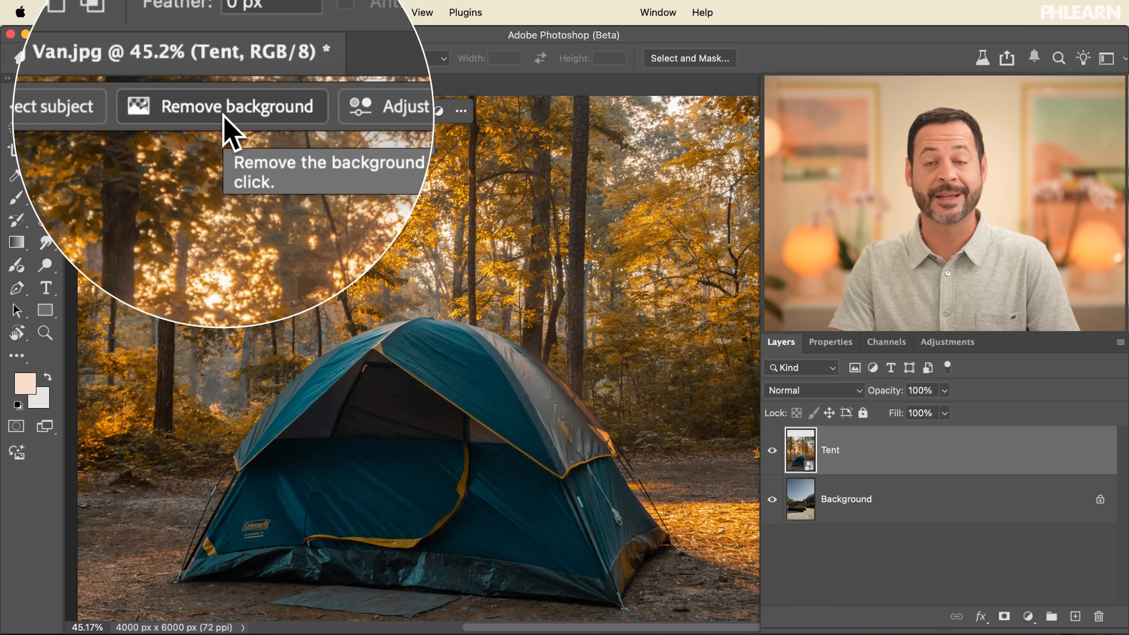
click(658, 12)
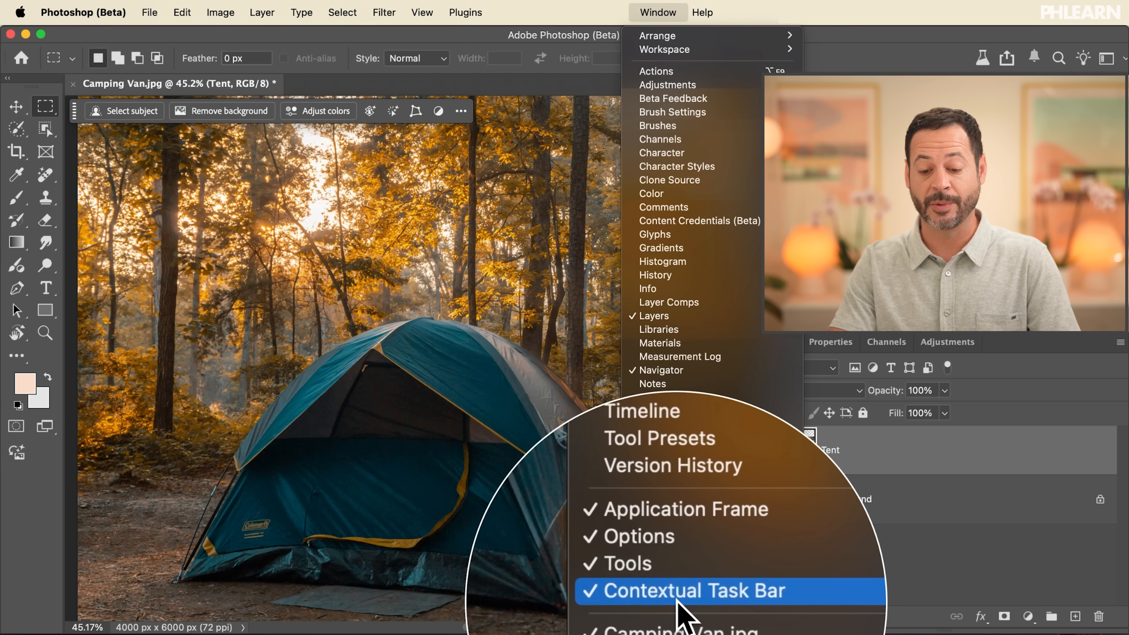
key(Escape)
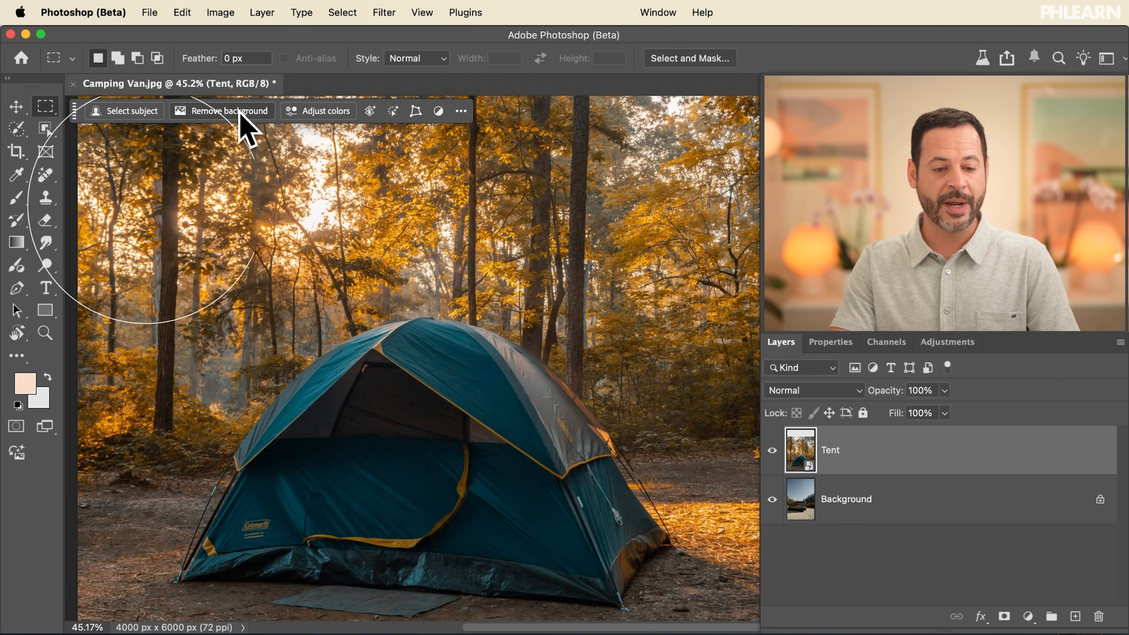
click(228, 111)
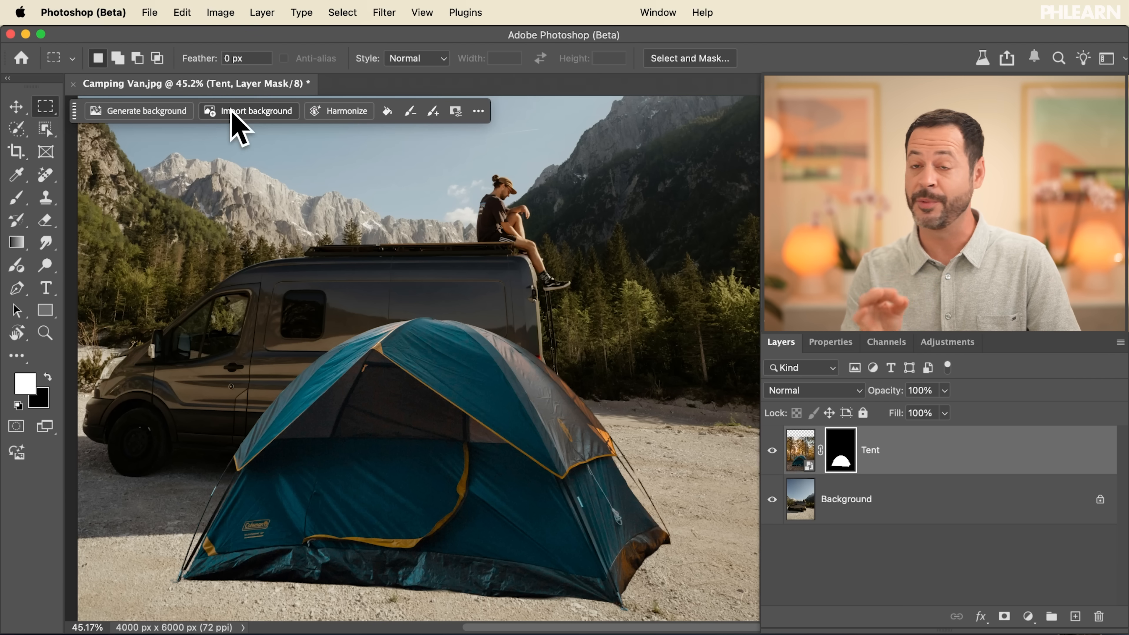
Move the cut-out tent to the right so it stands by the rear of the van
key(super+minus)
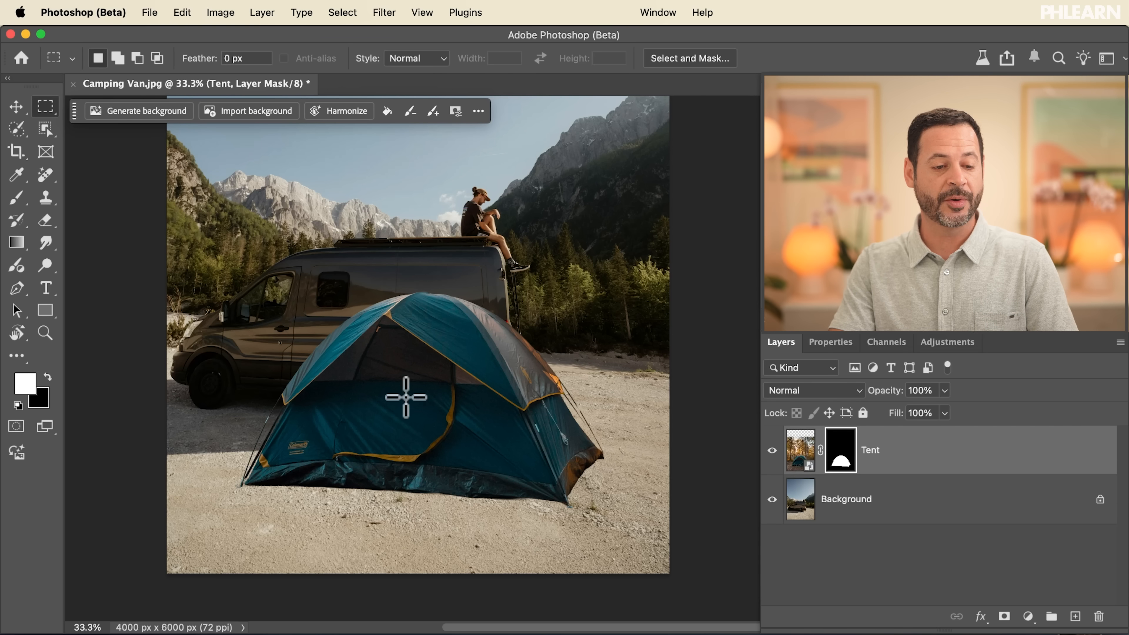
click(16, 108)
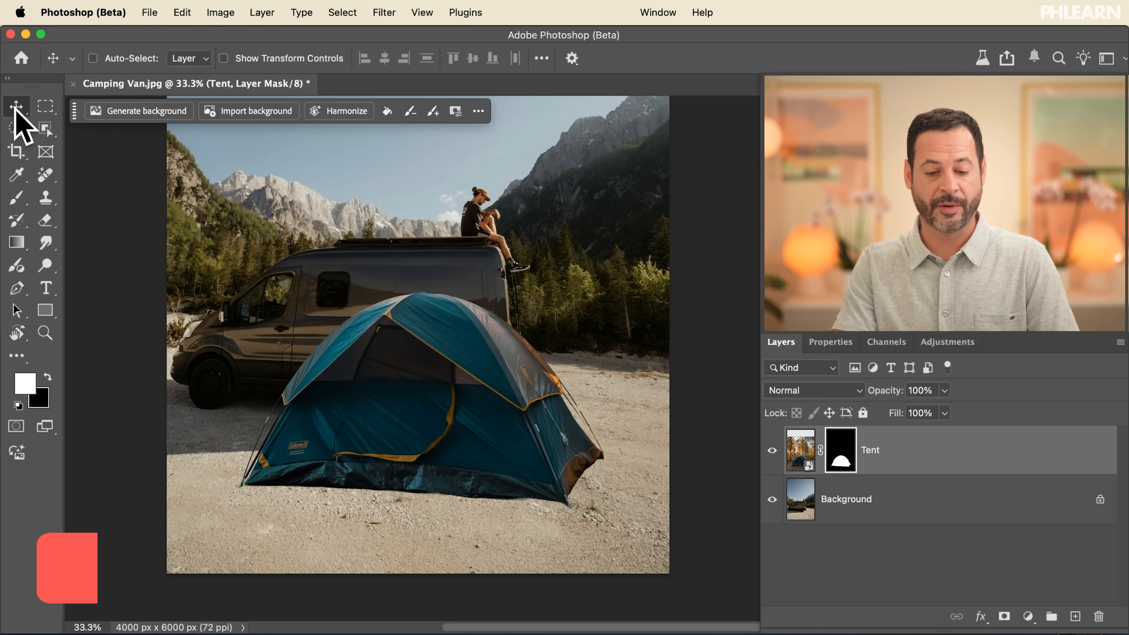
drag(485, 451, 598, 466)
Scale the tent down proportionally and reposition it just behind the van's rear wheel
key(super+t)
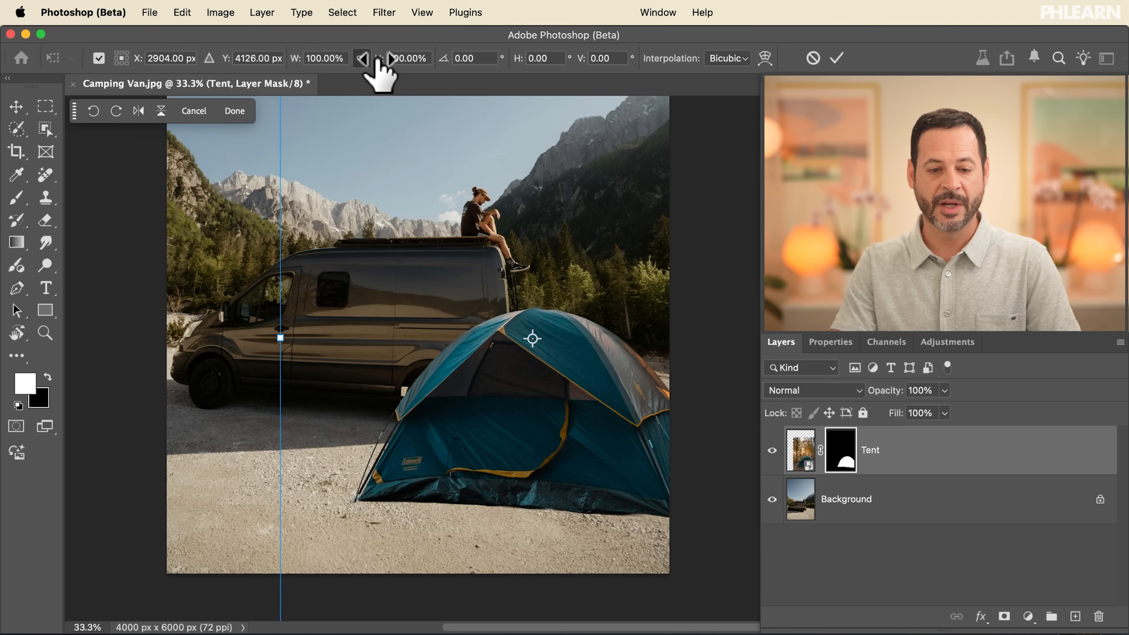
drag(381, 63, 364, 61)
key(Return)
mouse_move(557, 471)
mouse_down()
mouse_move(560, 454)
mouse_move(569, 466)
mouse_move(563, 456)
mouse_up()
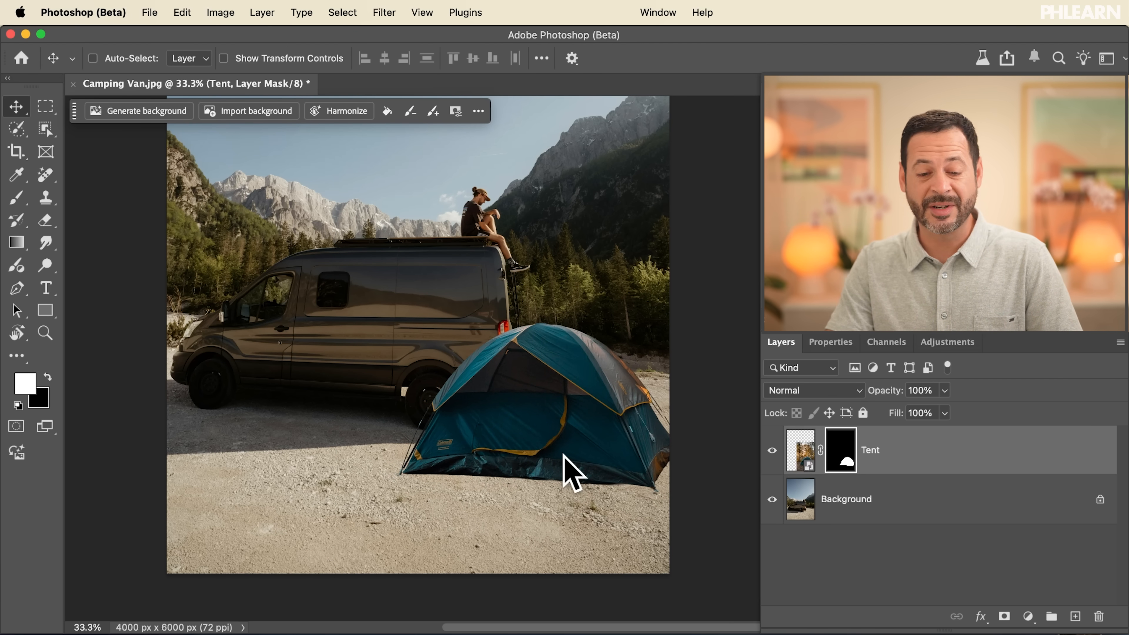
Shrink the tent slightly more and place it on the gravel against the photo's right edge
scroll(563, 454, down, 8)
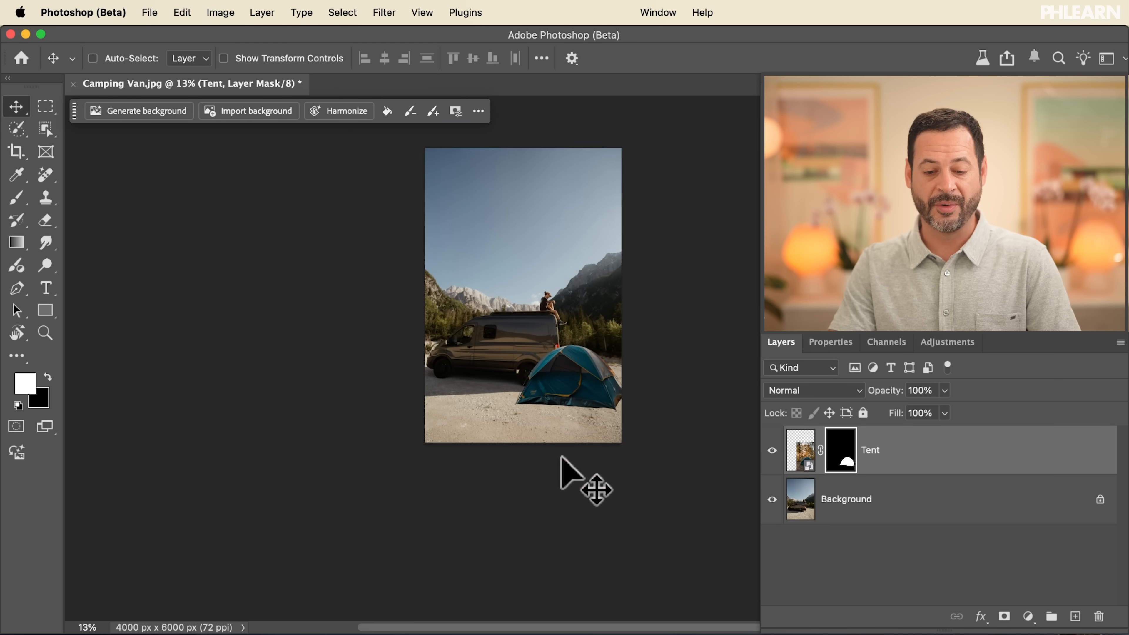
scroll(562, 457, down, 2)
scroll(561, 458, right, 2)
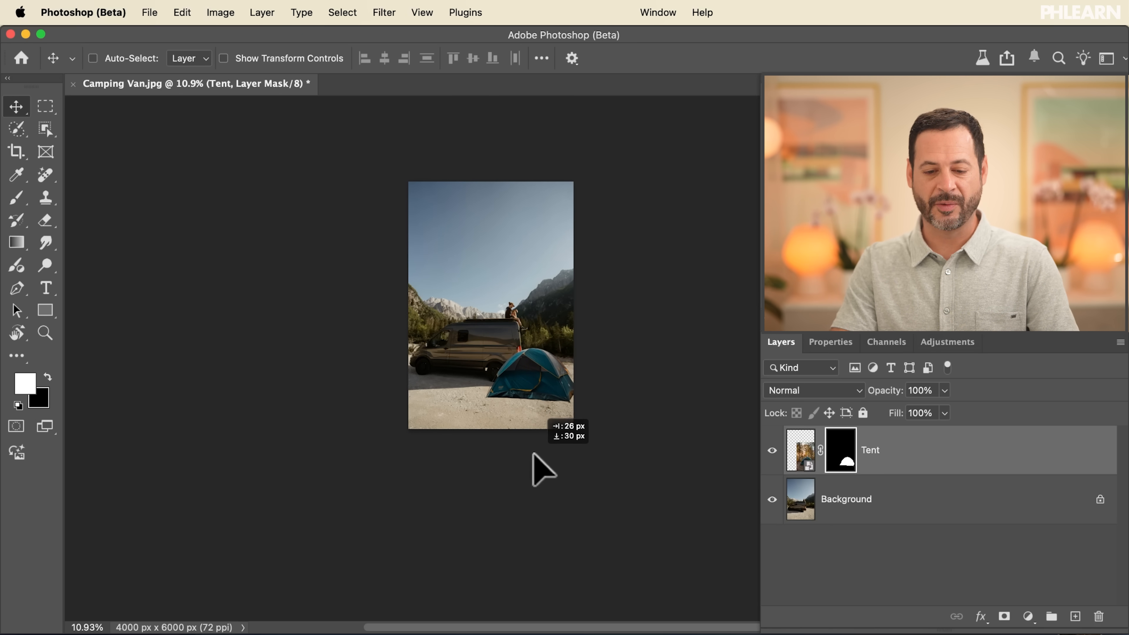
drag(533, 452, 528, 431)
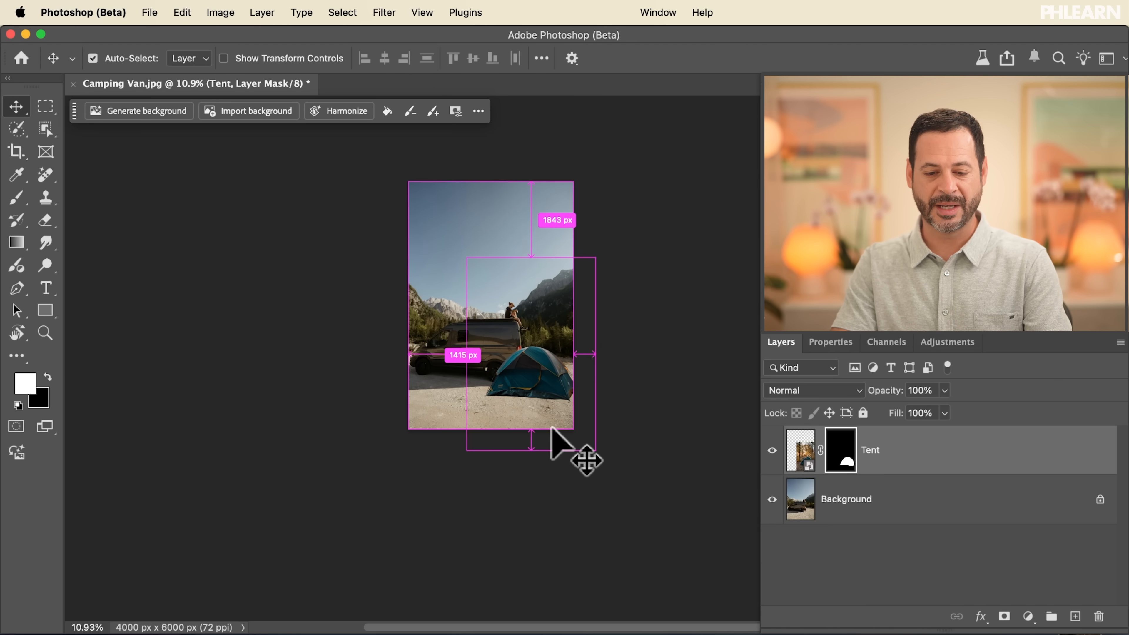
key(super+t)
drag(594, 253, 575, 277)
key(Return)
drag(600, 429, 584, 484)
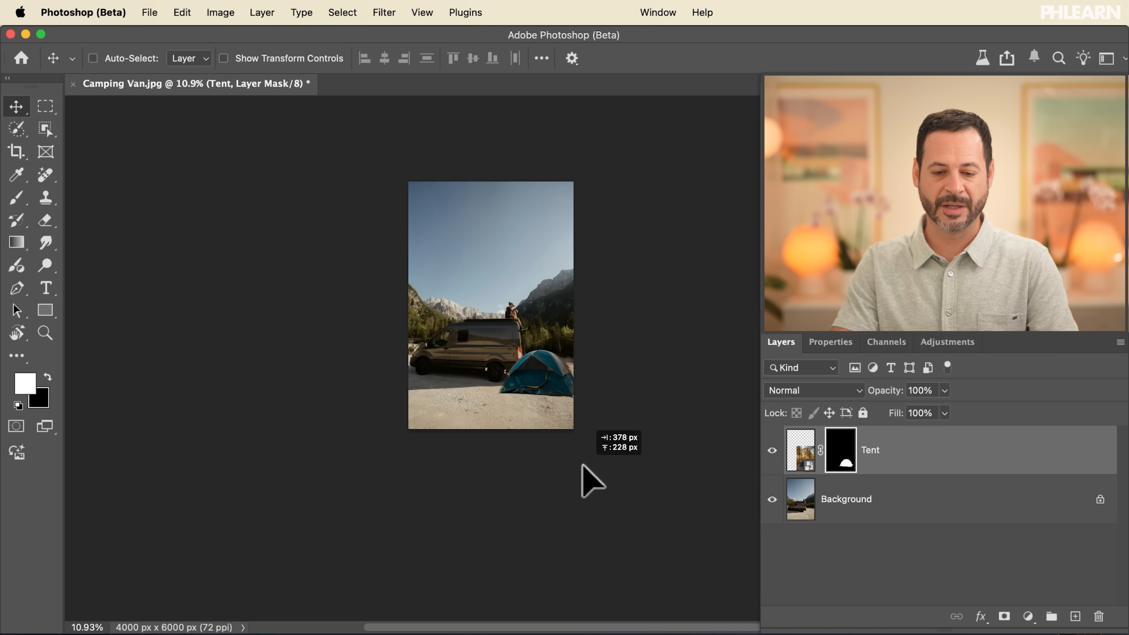
Target the Tent layer's image instead of its mask and harmonize it with the background scene
scroll(582, 465, up, 10)
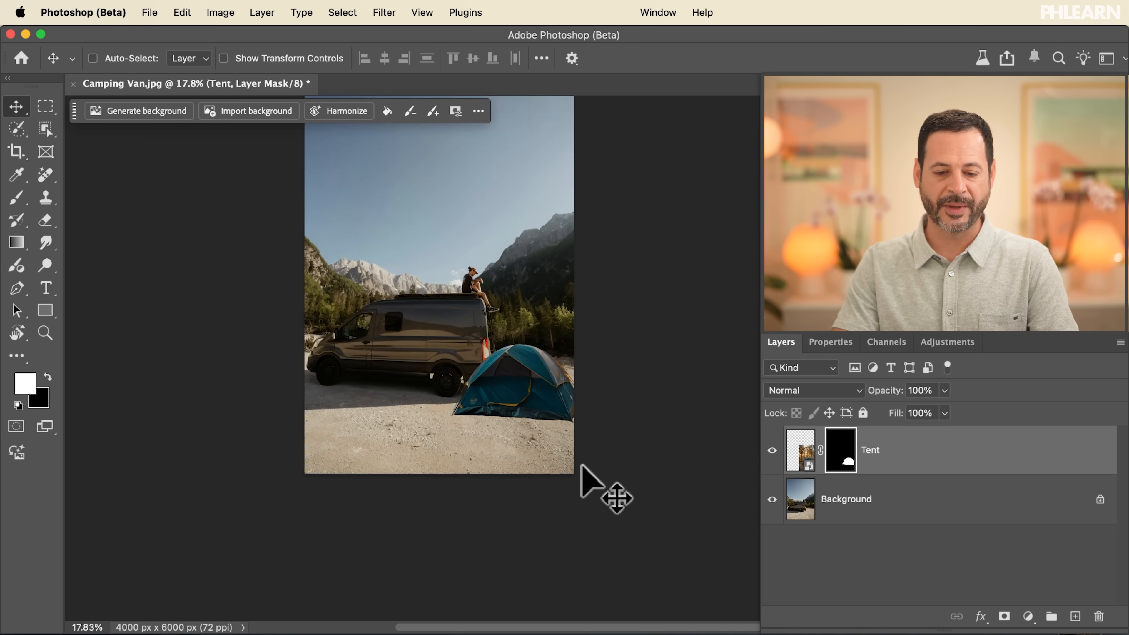
scroll(581, 465, left, 3)
scroll(582, 465, left, 2)
scroll(582, 465, down, 2)
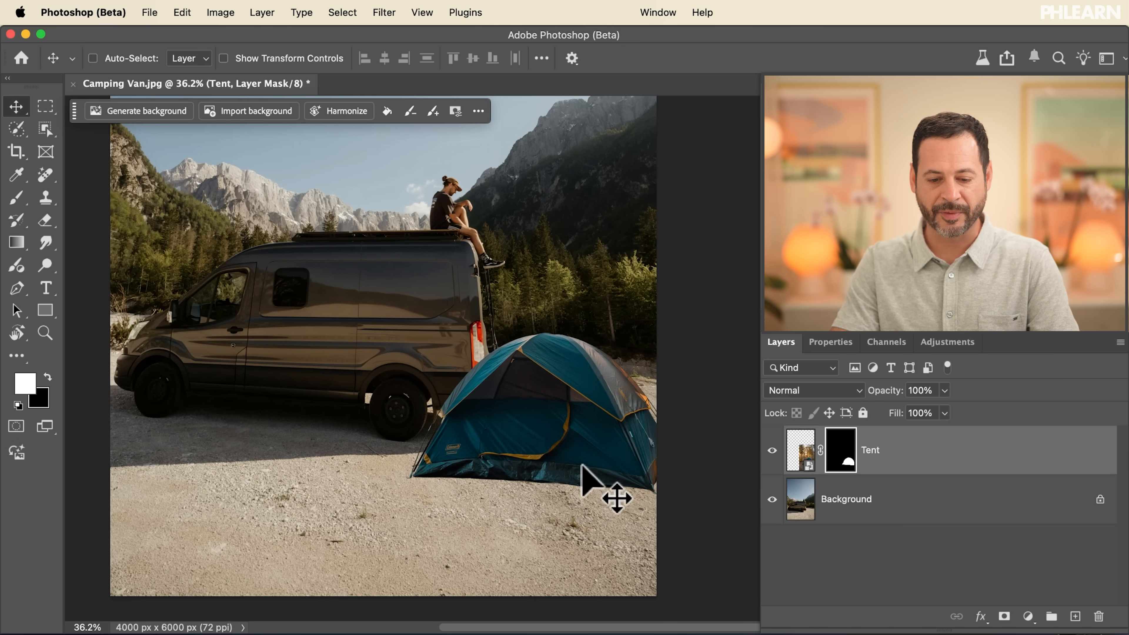
scroll(582, 465, up, 2)
scroll(582, 465, down, 1)
scroll(582, 465, left, 1)
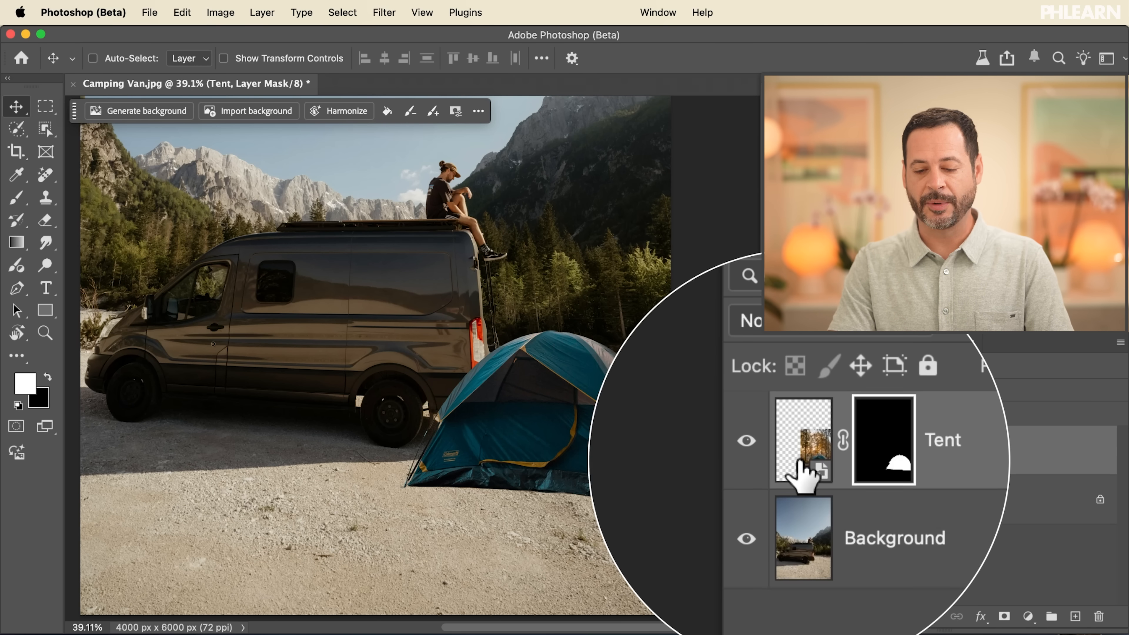
click(802, 458)
click(840, 463)
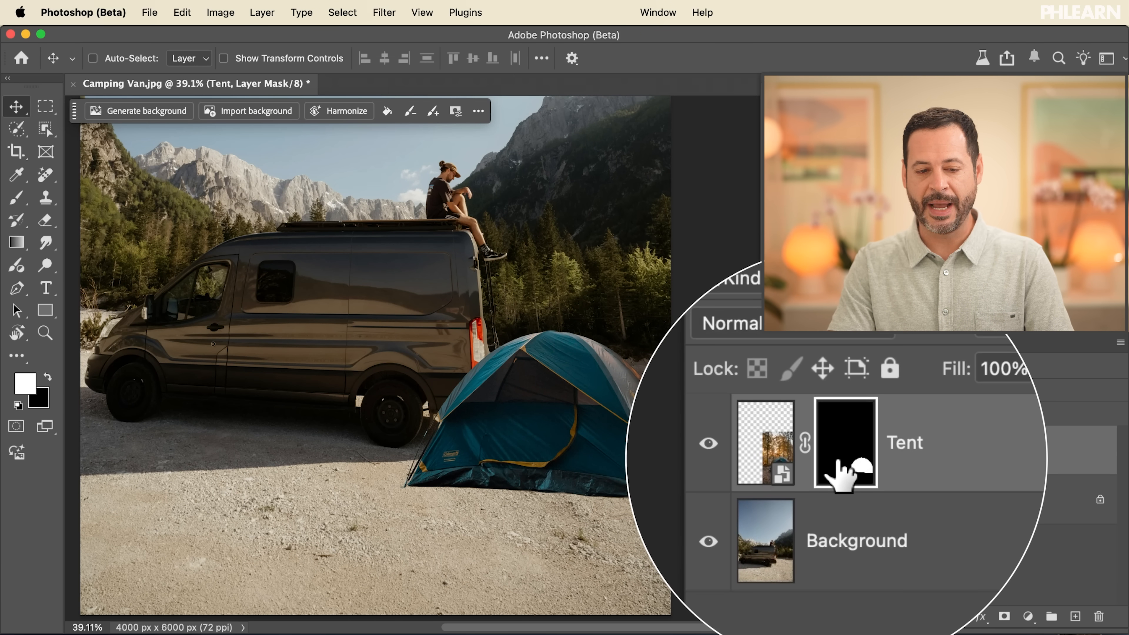
click(798, 458)
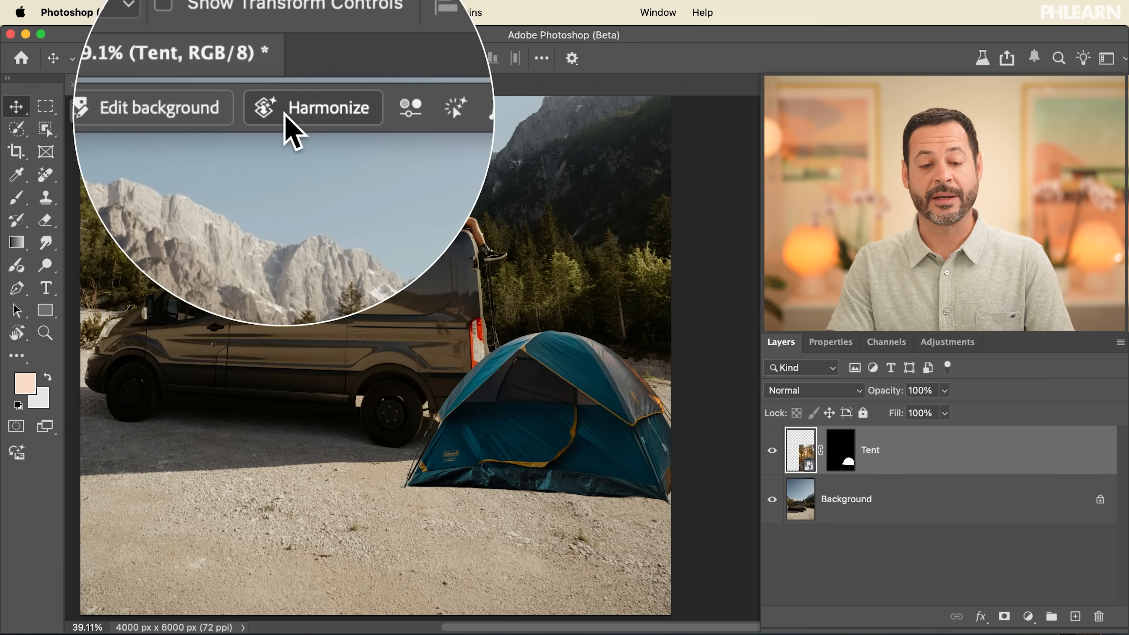
click(285, 116)
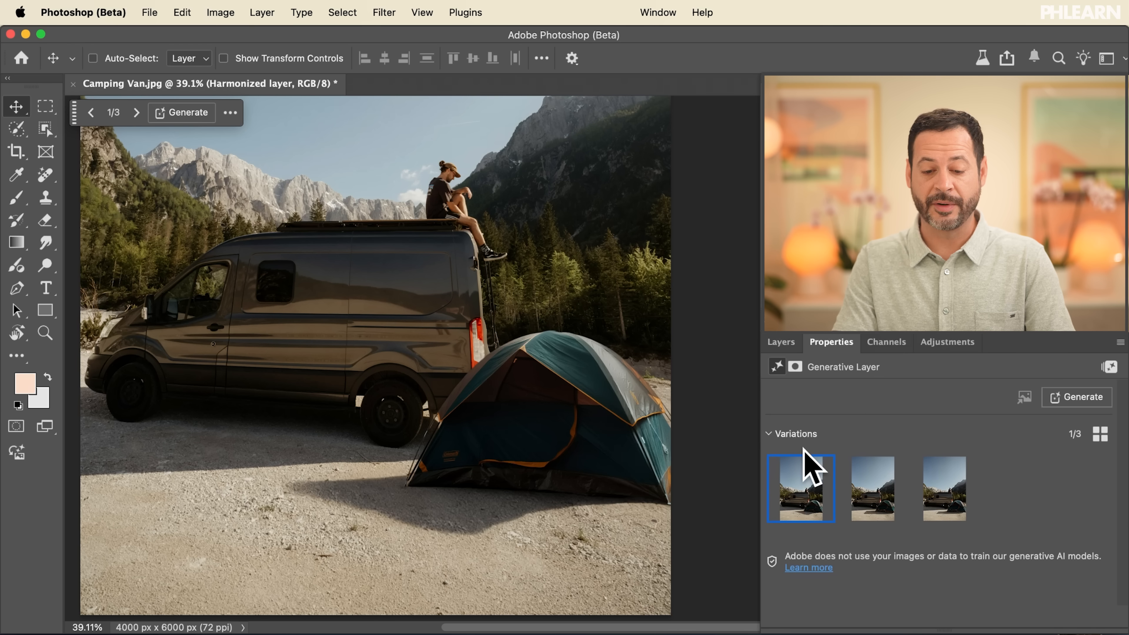
Compare the three harmonized variations and generate another set starting from the second one
click(859, 484)
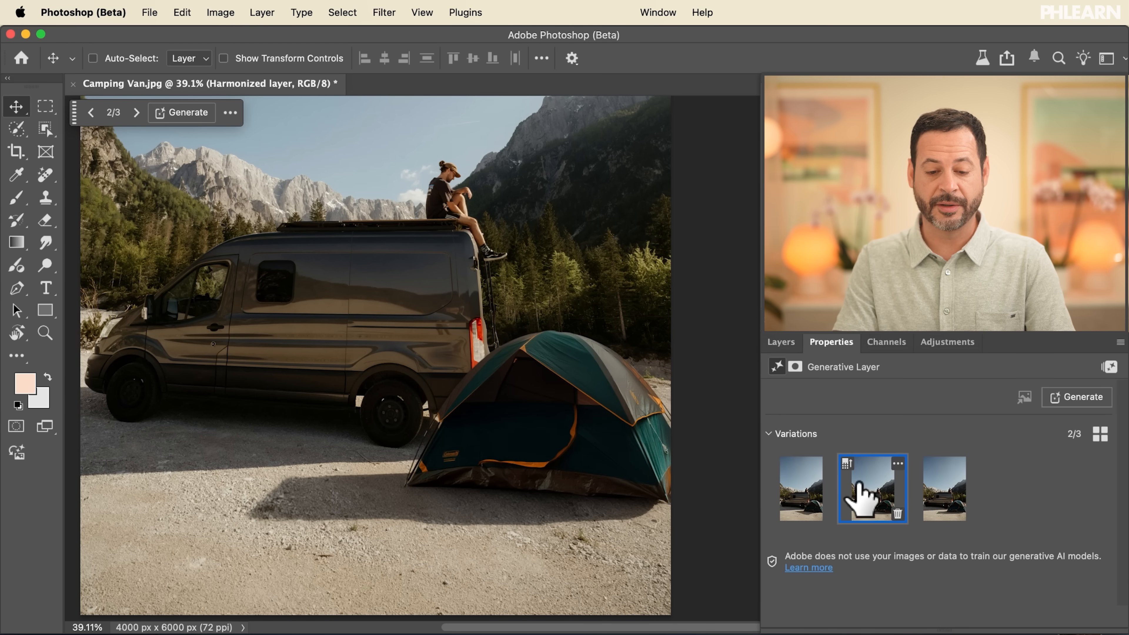
click(931, 485)
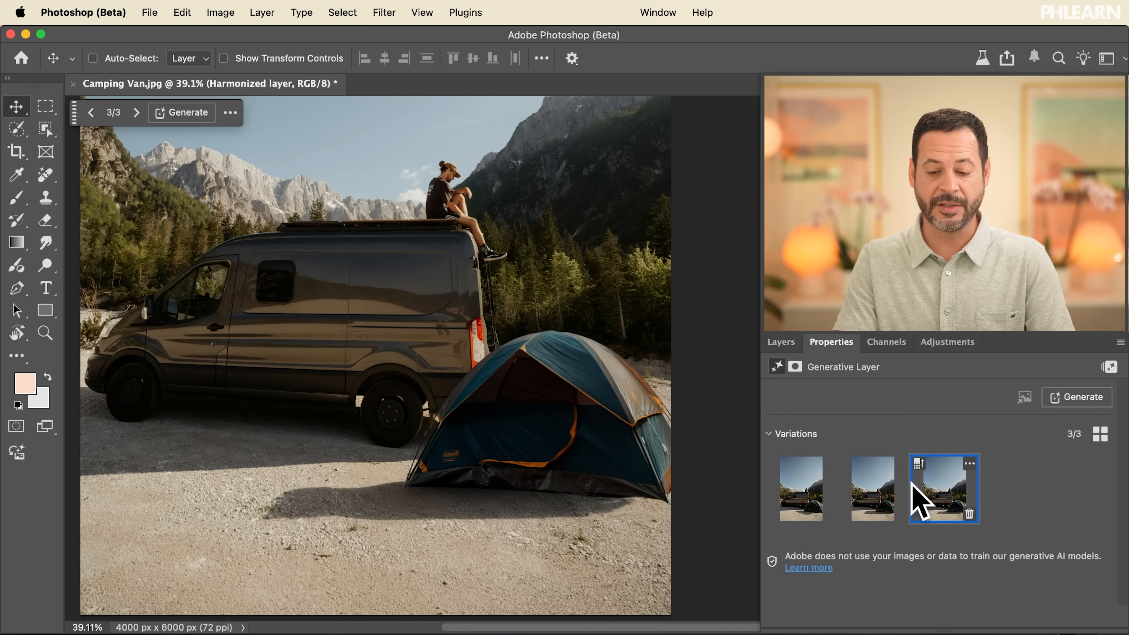
click(874, 486)
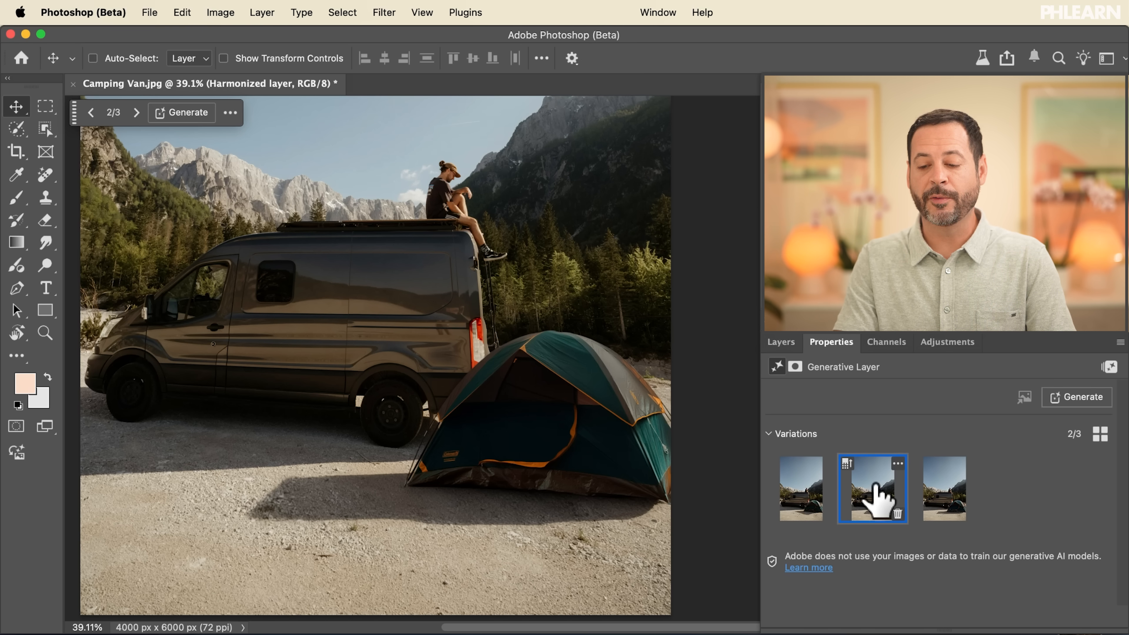
click(1072, 398)
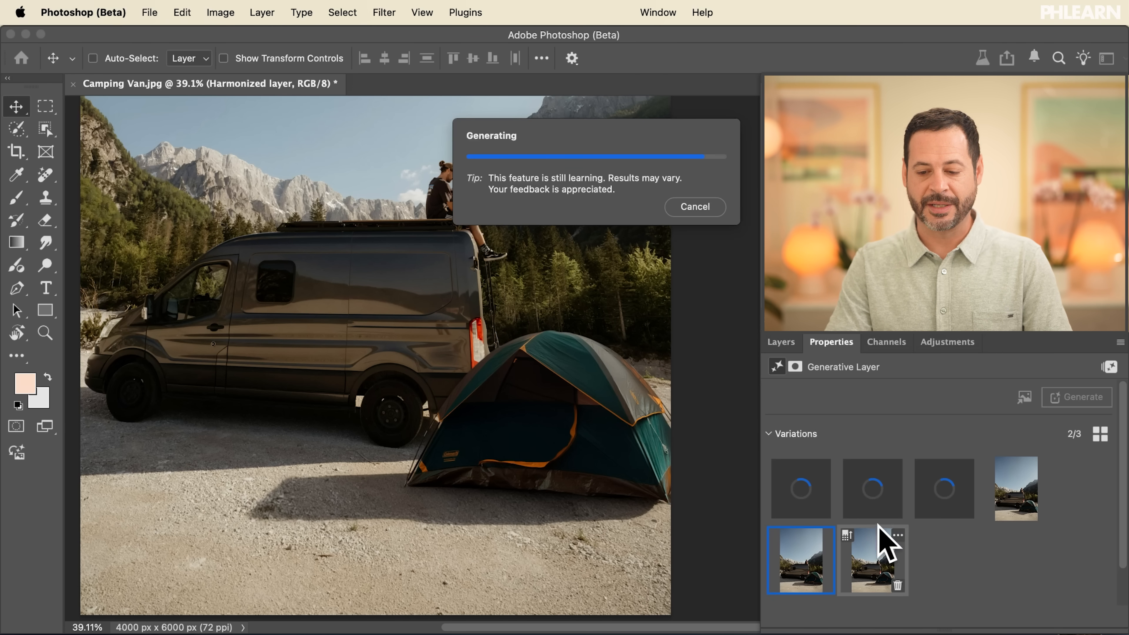
Compare the tent's lighting and ground shadow across the six harmonized variations and select the second one
click(863, 499)
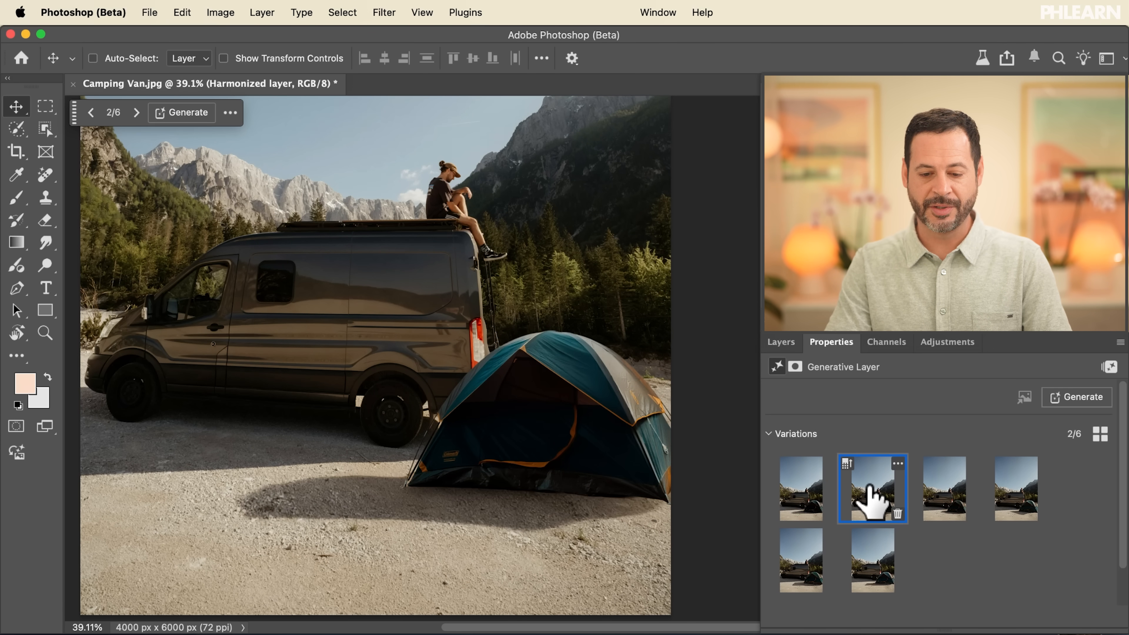
click(930, 485)
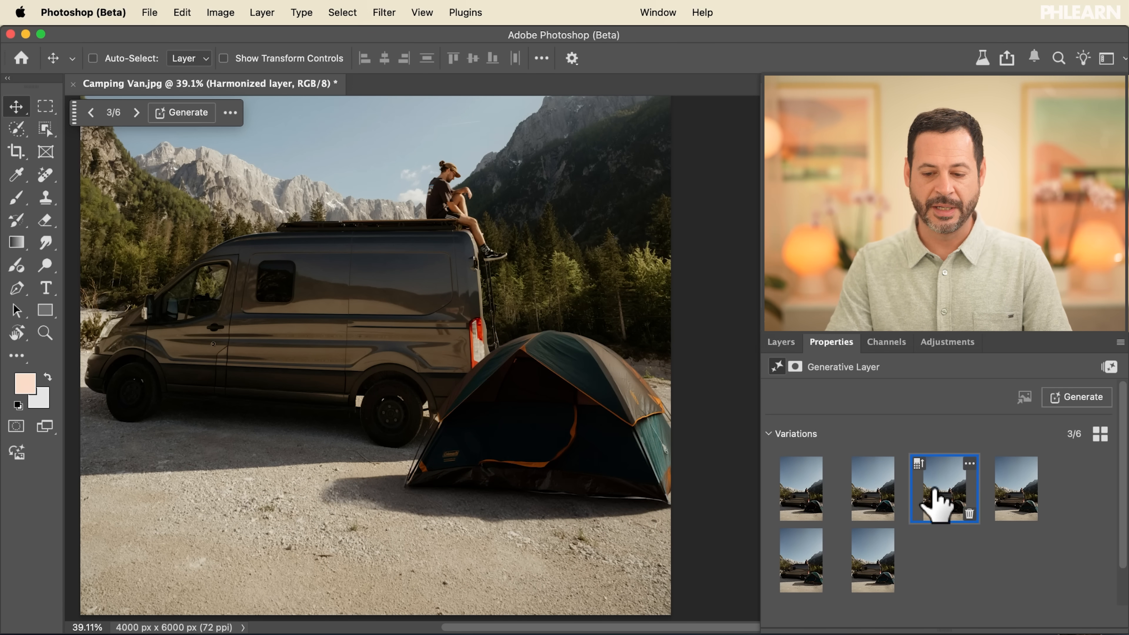
click(892, 498)
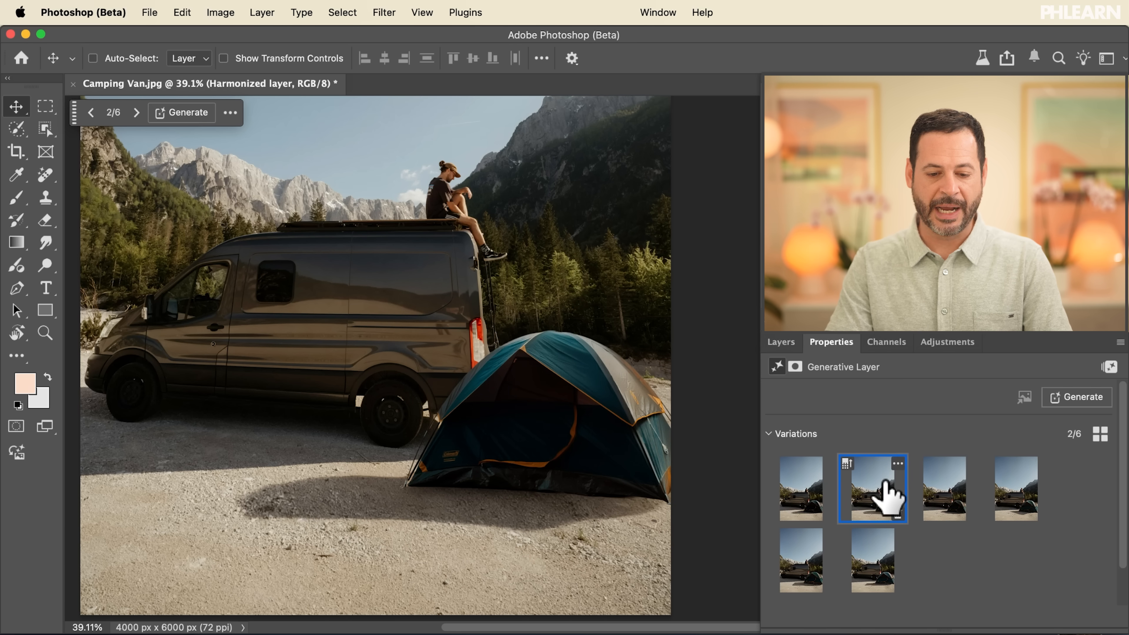
click(802, 494)
click(794, 560)
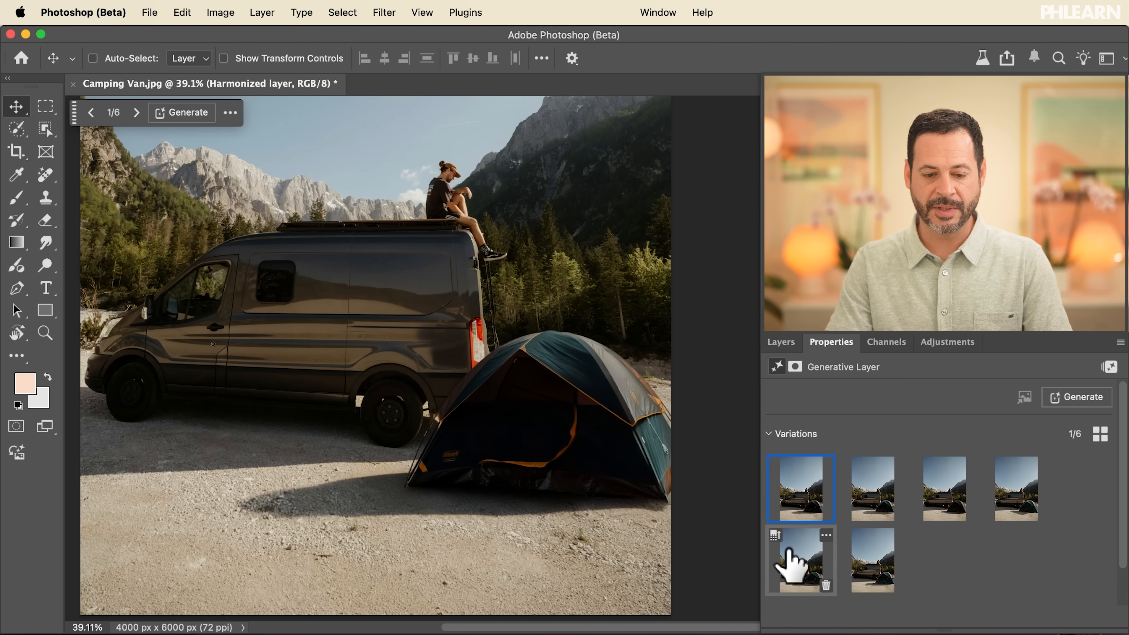
click(863, 556)
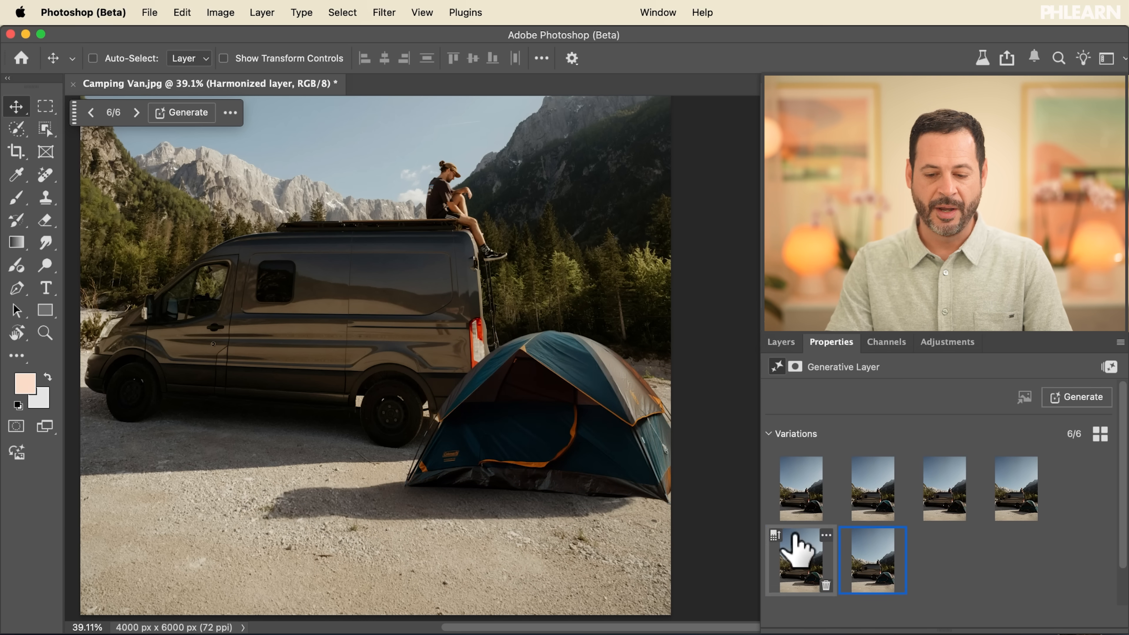
click(793, 497)
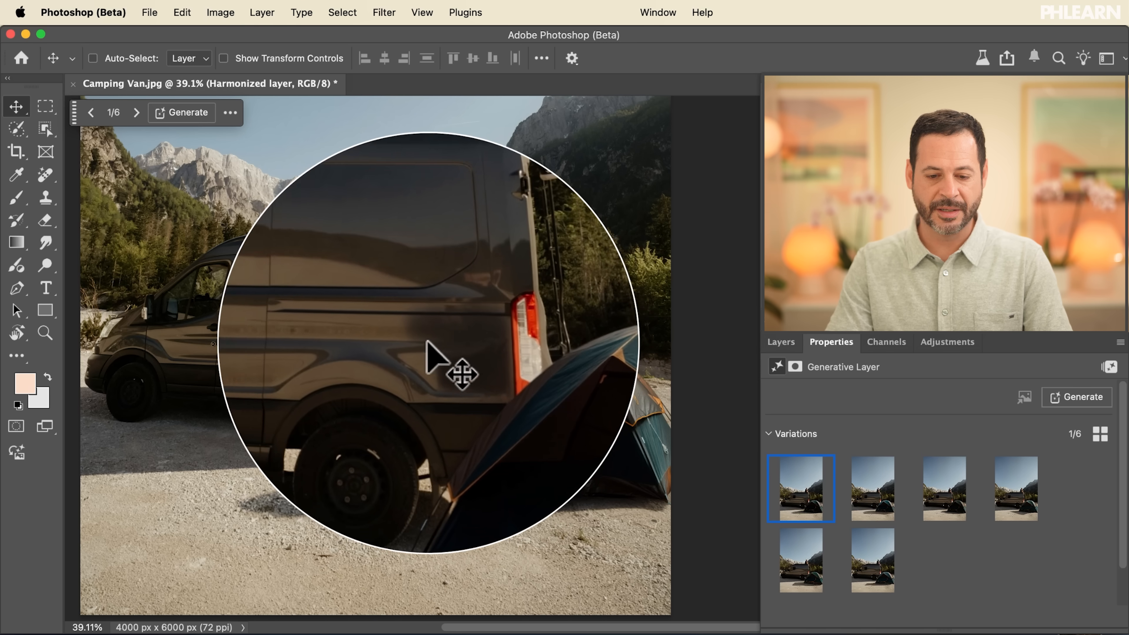
click(865, 497)
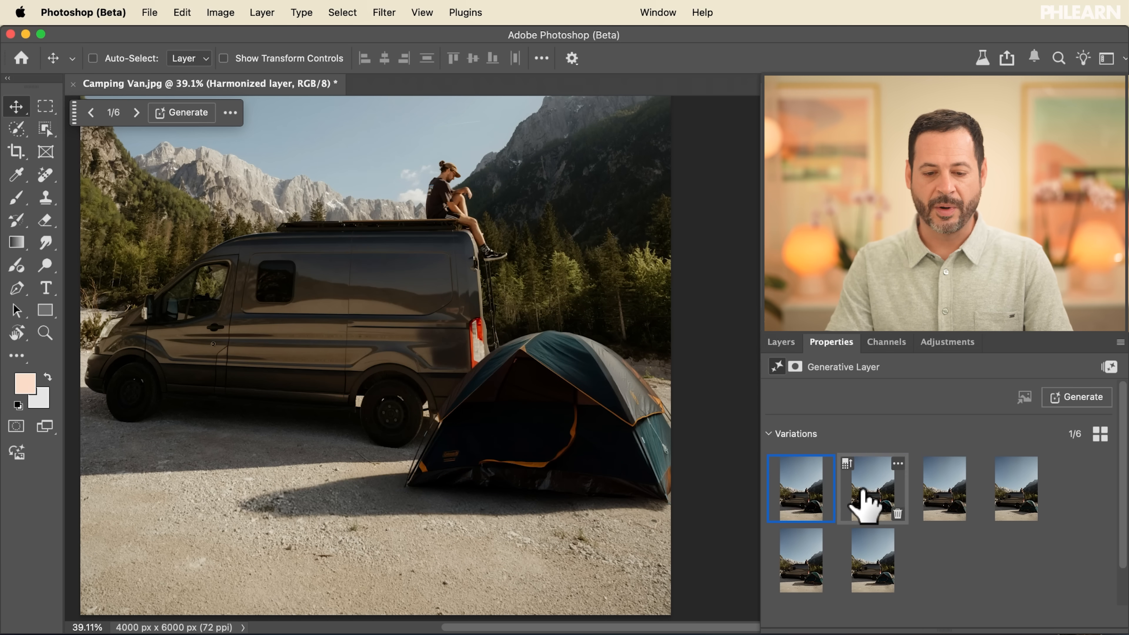
click(778, 502)
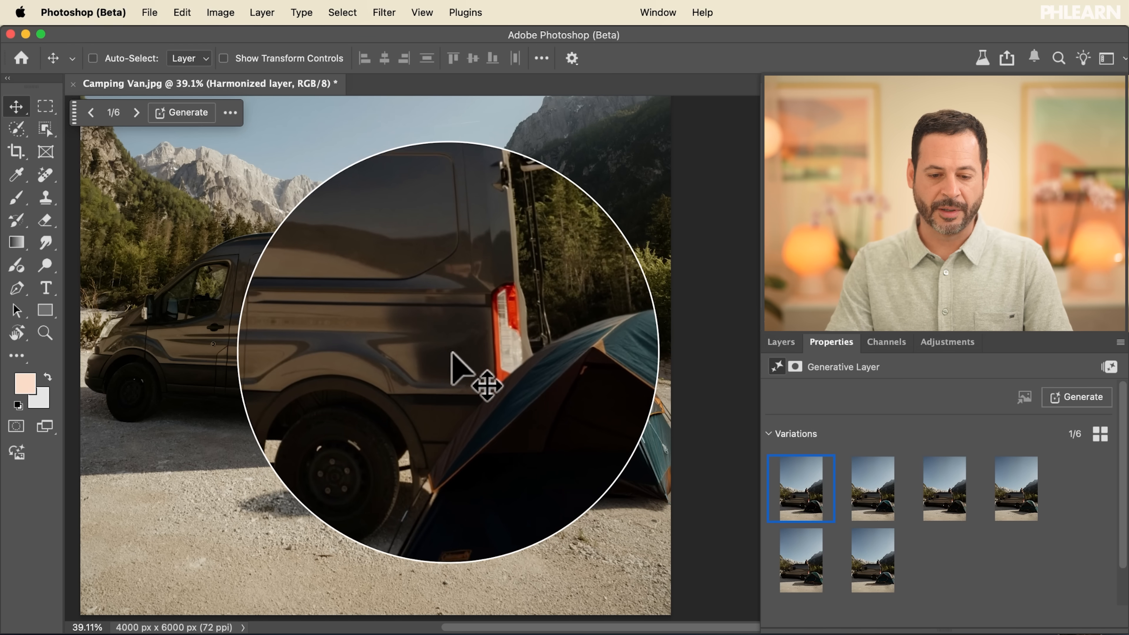
click(932, 502)
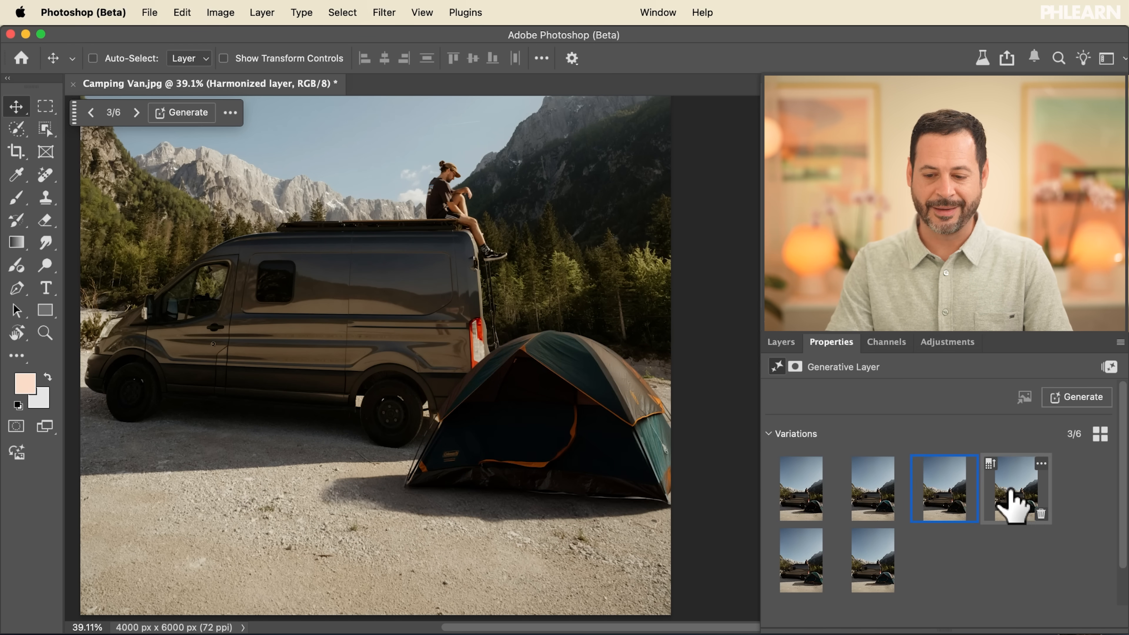
click(1019, 503)
click(874, 556)
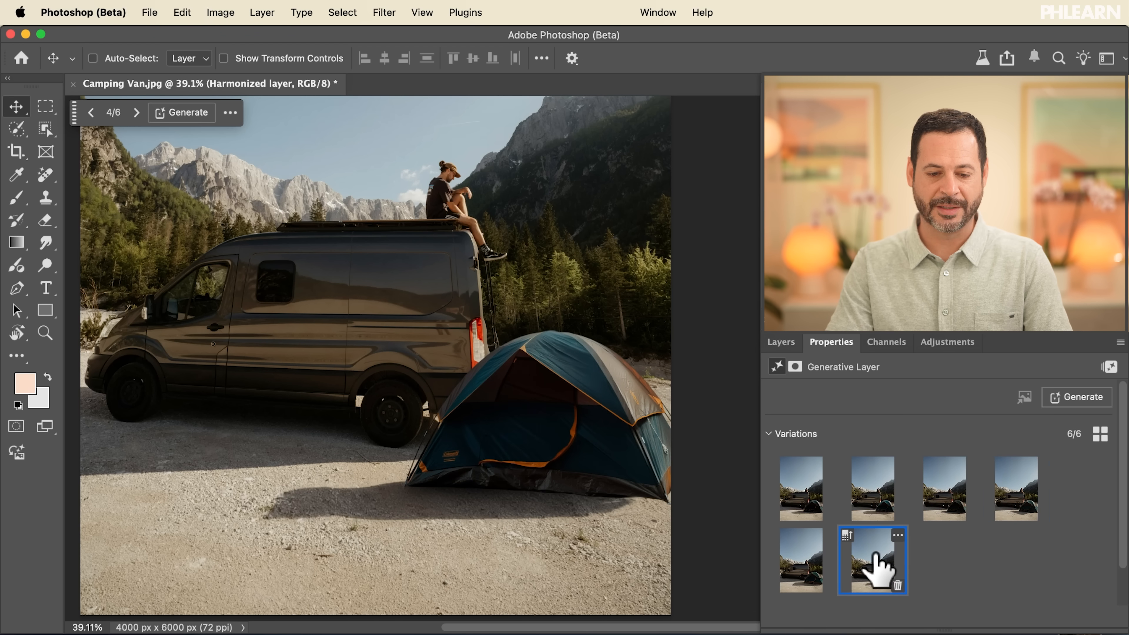
click(790, 573)
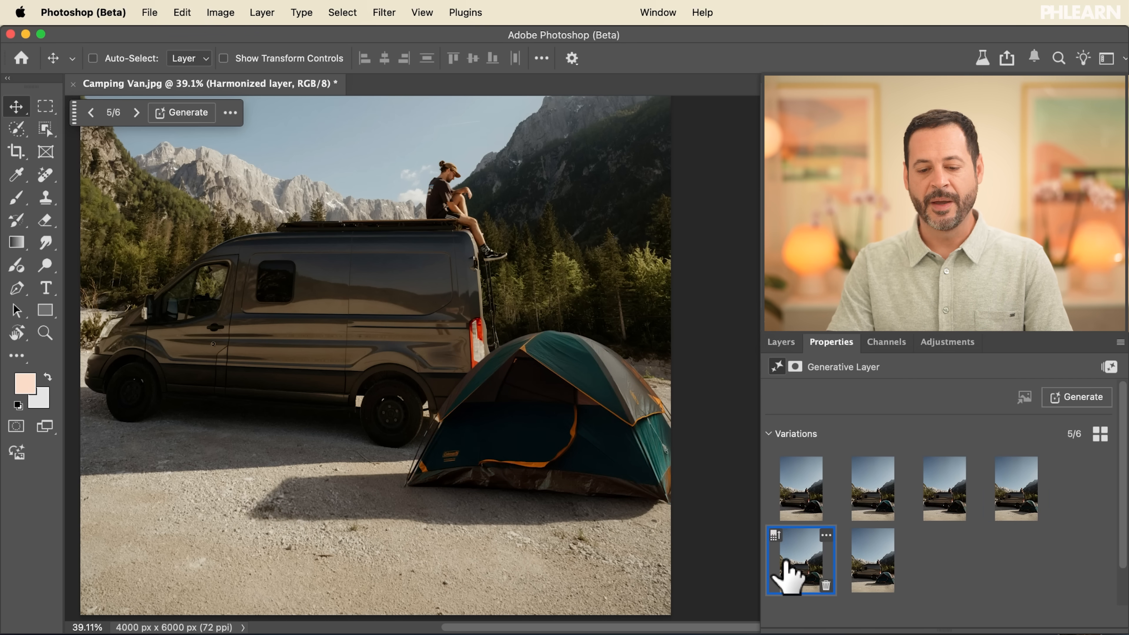
click(796, 507)
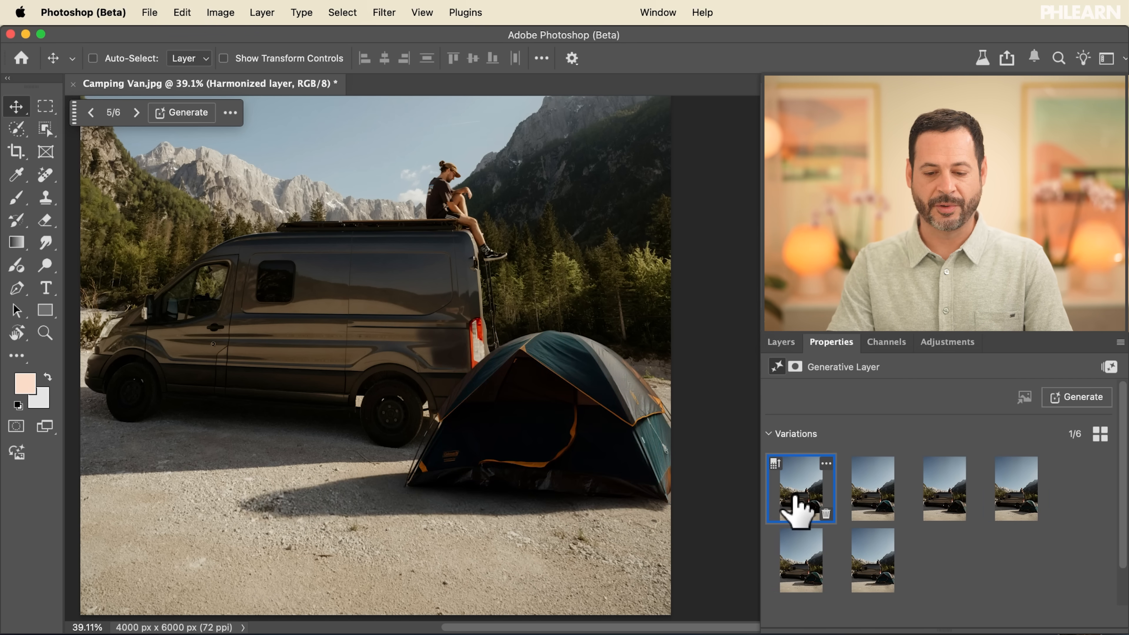
click(869, 494)
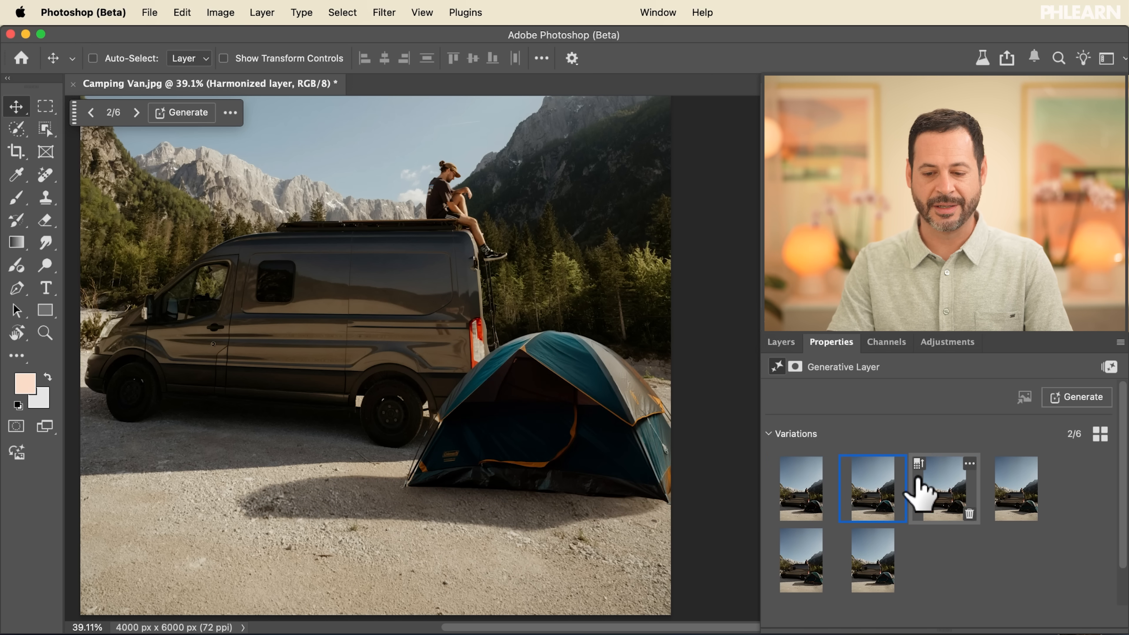
Compare the remaining harmonized tent variations and choose the fifth of the six
click(934, 492)
click(1005, 491)
click(859, 560)
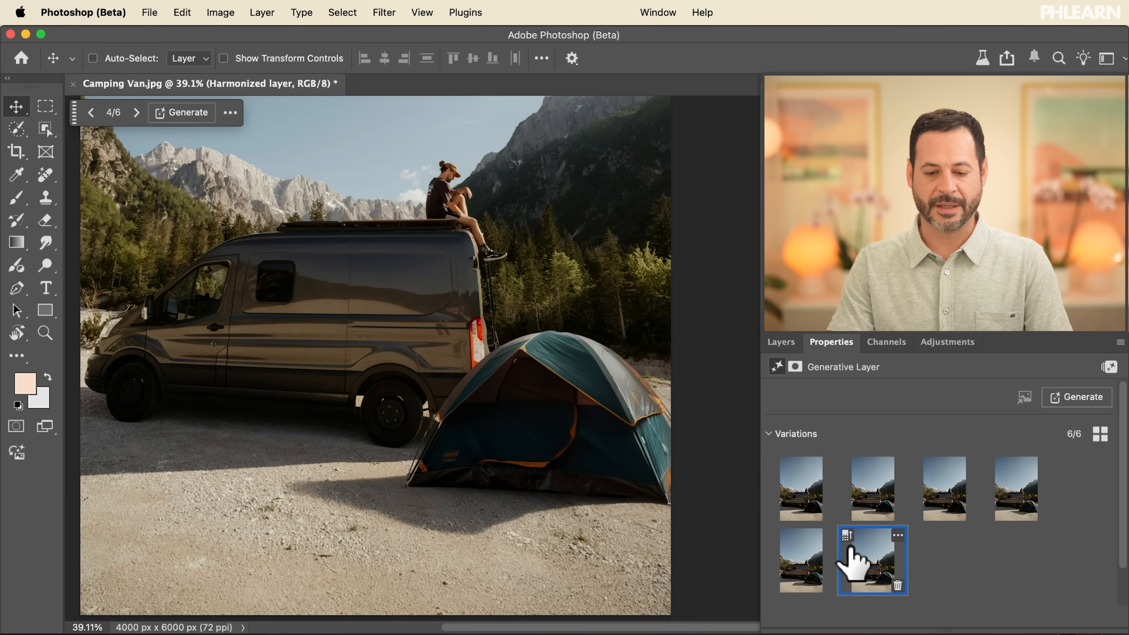
click(802, 563)
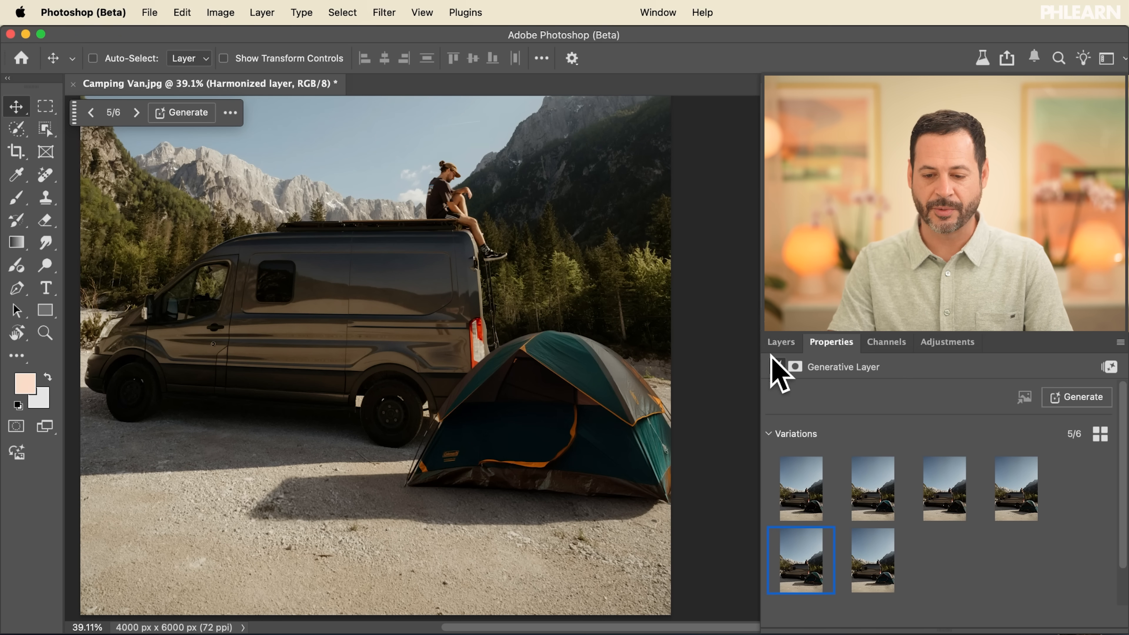
Toggle the visibility of the Harmonized layer to compare the tent before and after harmonizing, leaving the layer shown
click(781, 342)
click(773, 449)
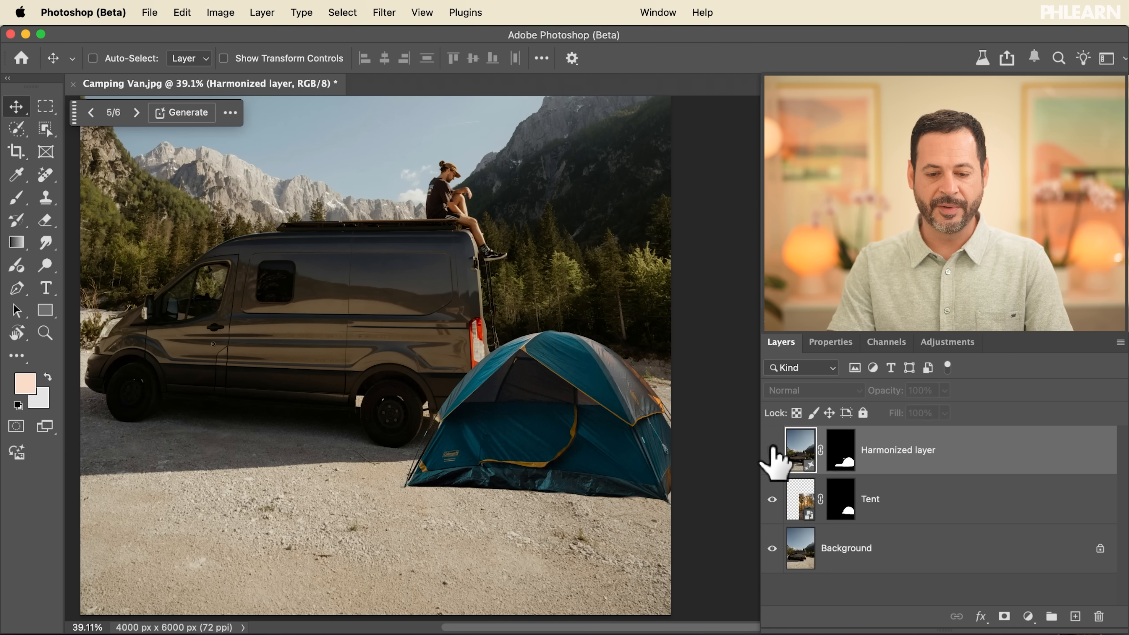
click(773, 450)
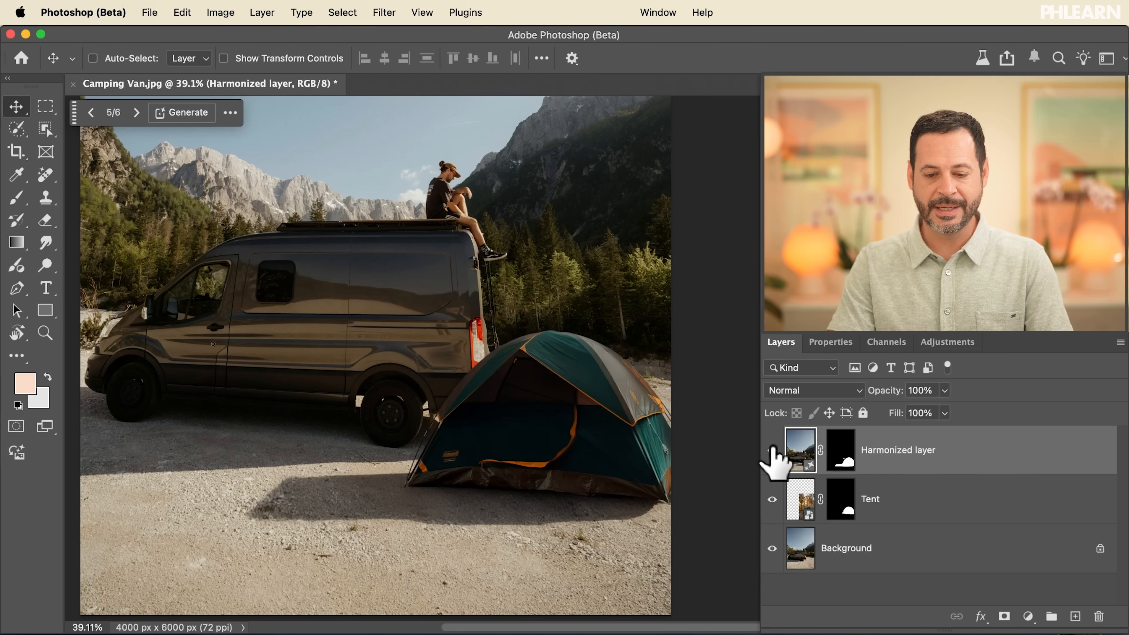
click(773, 450)
click(773, 449)
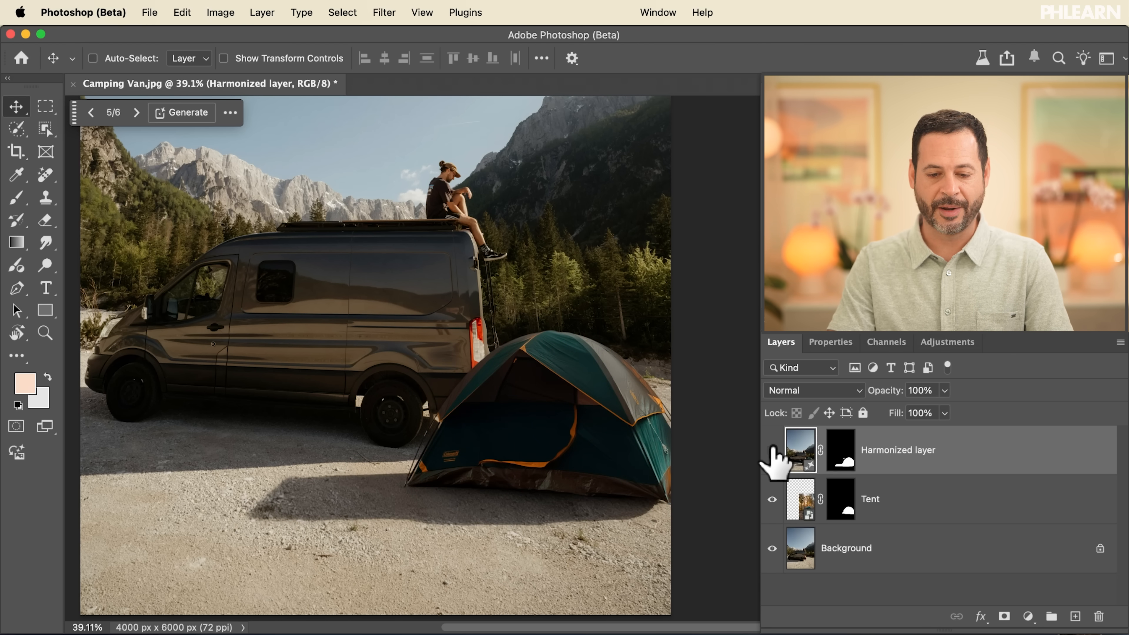
click(773, 449)
click(772, 449)
click(773, 450)
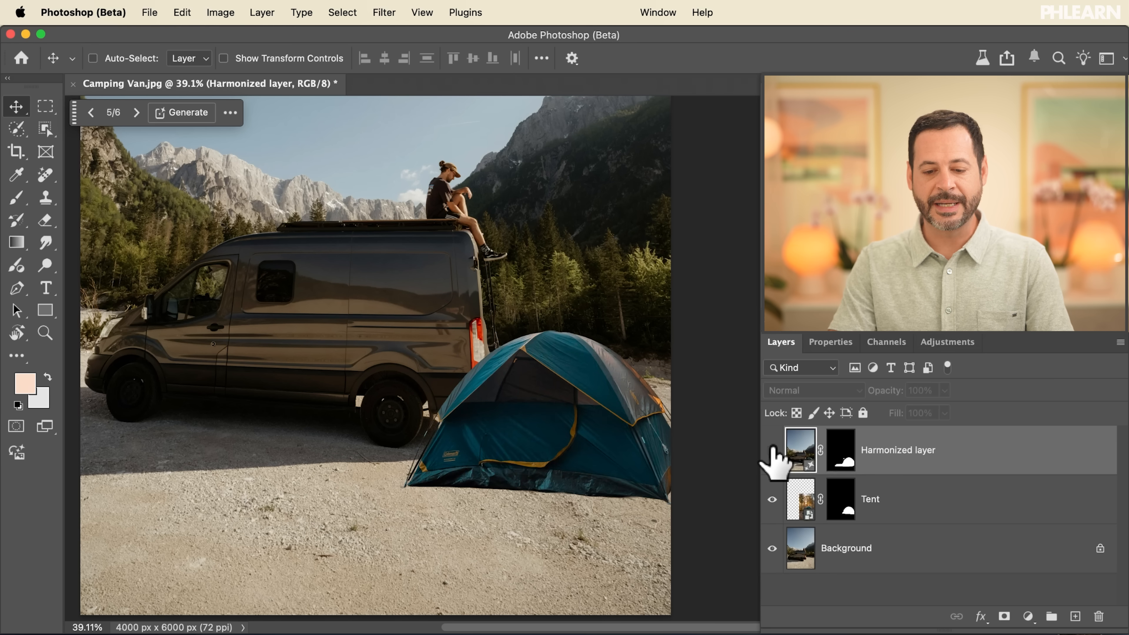
click(773, 449)
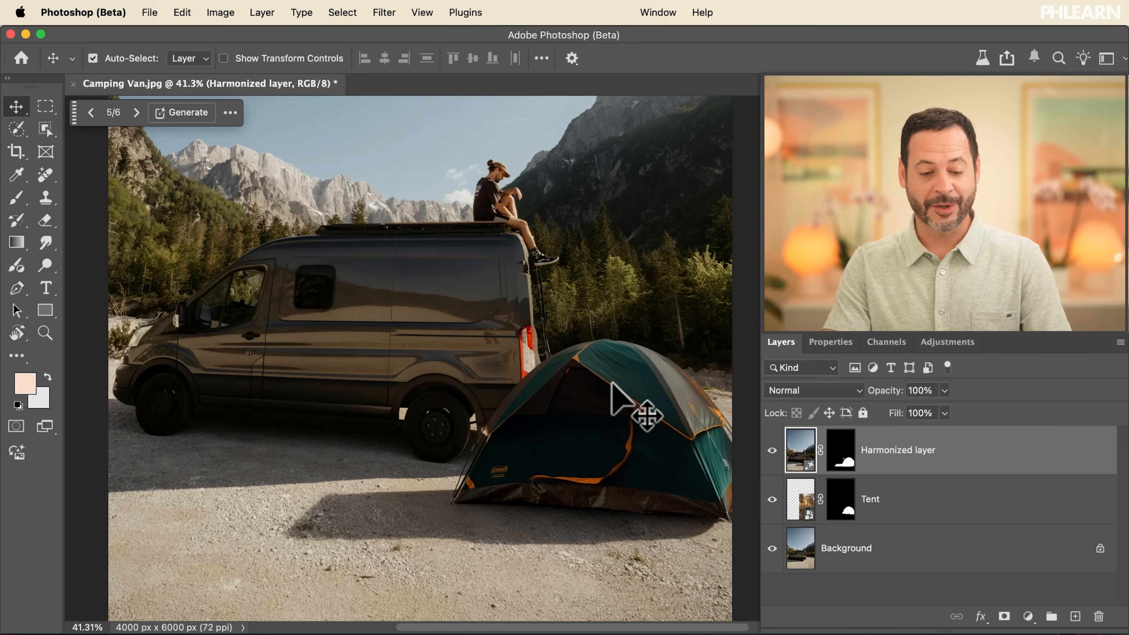
Switch to Finder and bring Backpacker.jpg into the camping van document as a layer with its background masked out
key(super+Tab)
click(282, 364)
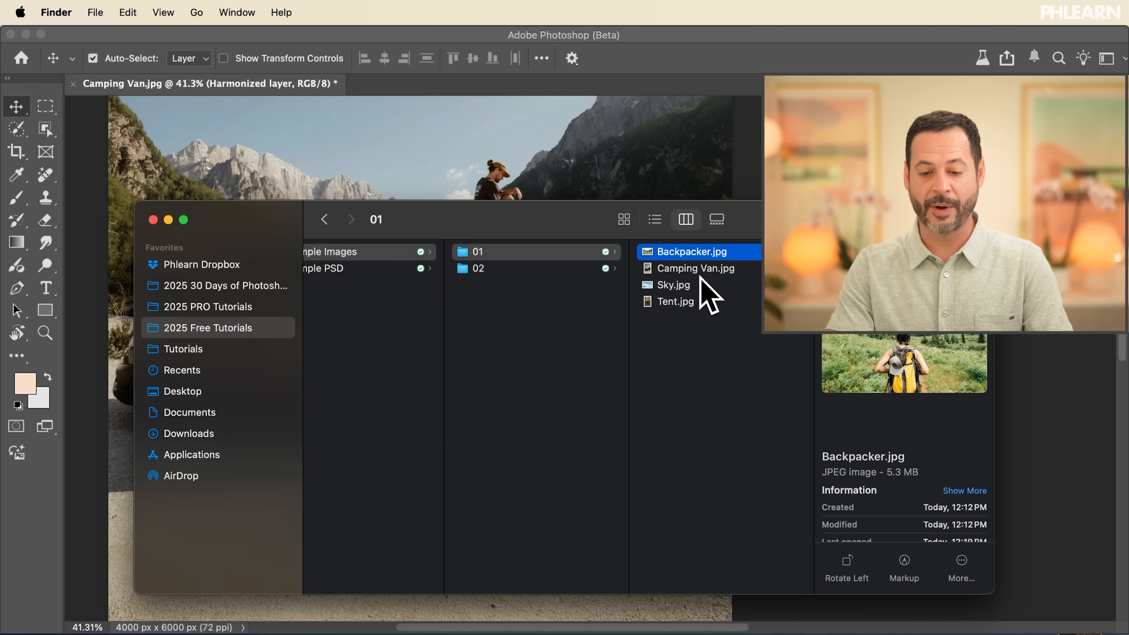
drag(549, 172, 525, 176)
key(Return)
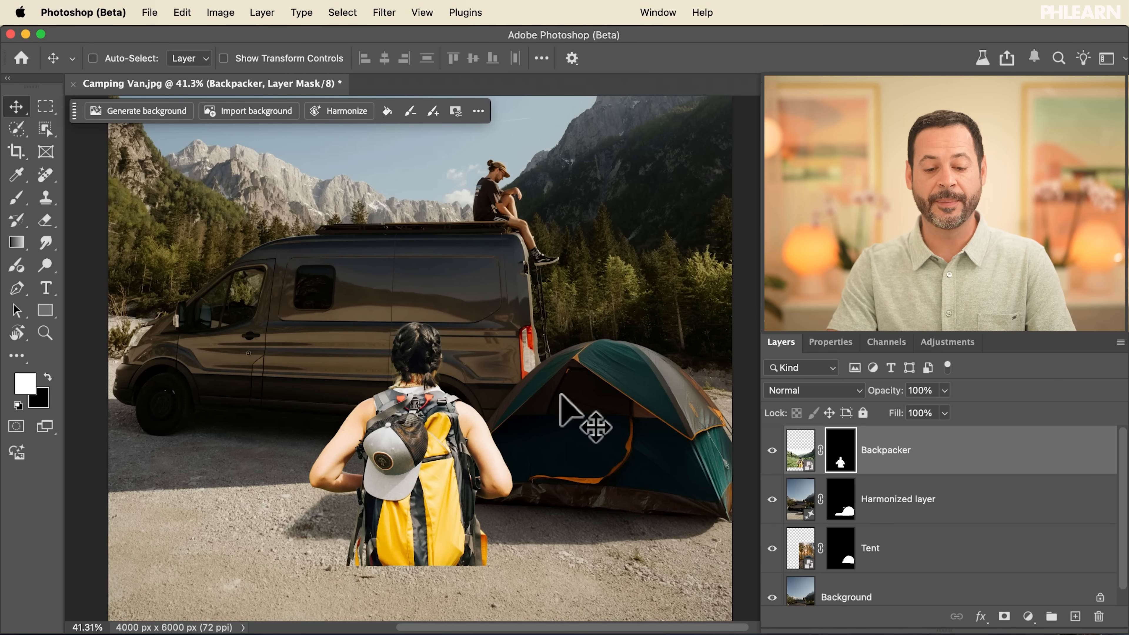
Enlarge the cut-out backpacker and place it in the photo's lower-left foreground, cropped by the bottom edge
scroll(560, 394, down, 10)
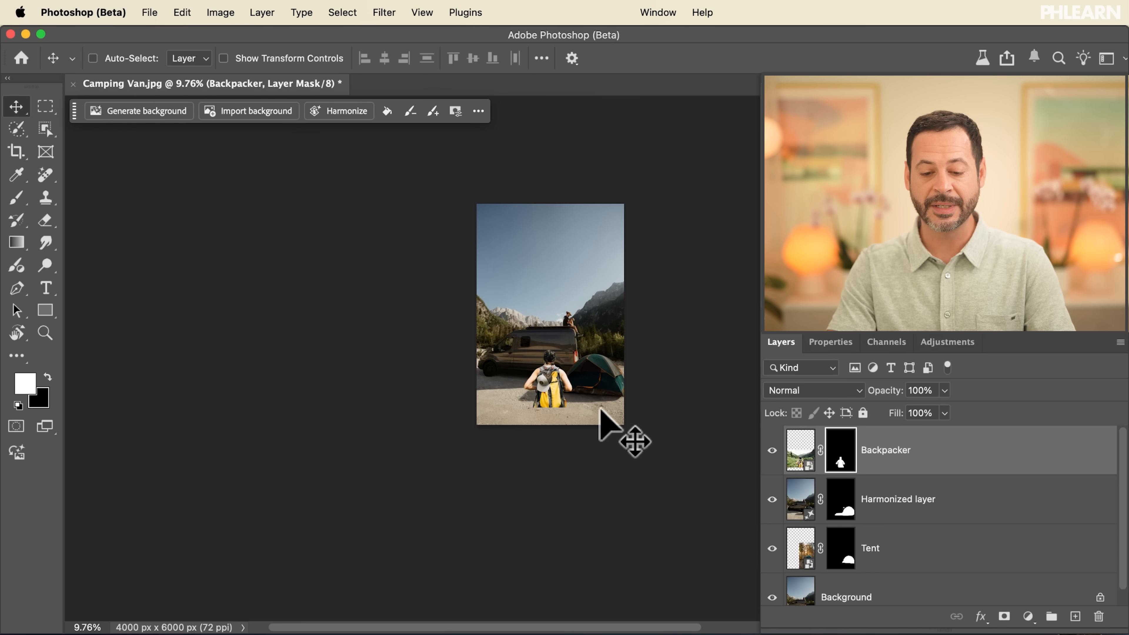
drag(618, 511, 589, 531)
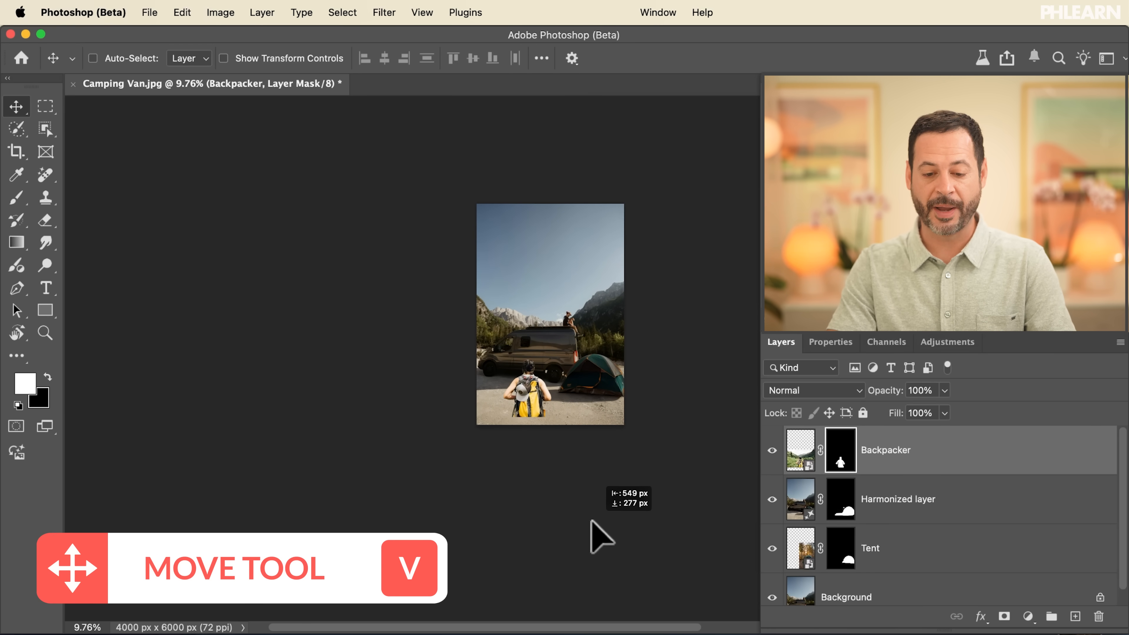
drag(591, 520, 592, 521)
key(ctrl+t)
drag(600, 321, 661, 271)
key(Return)
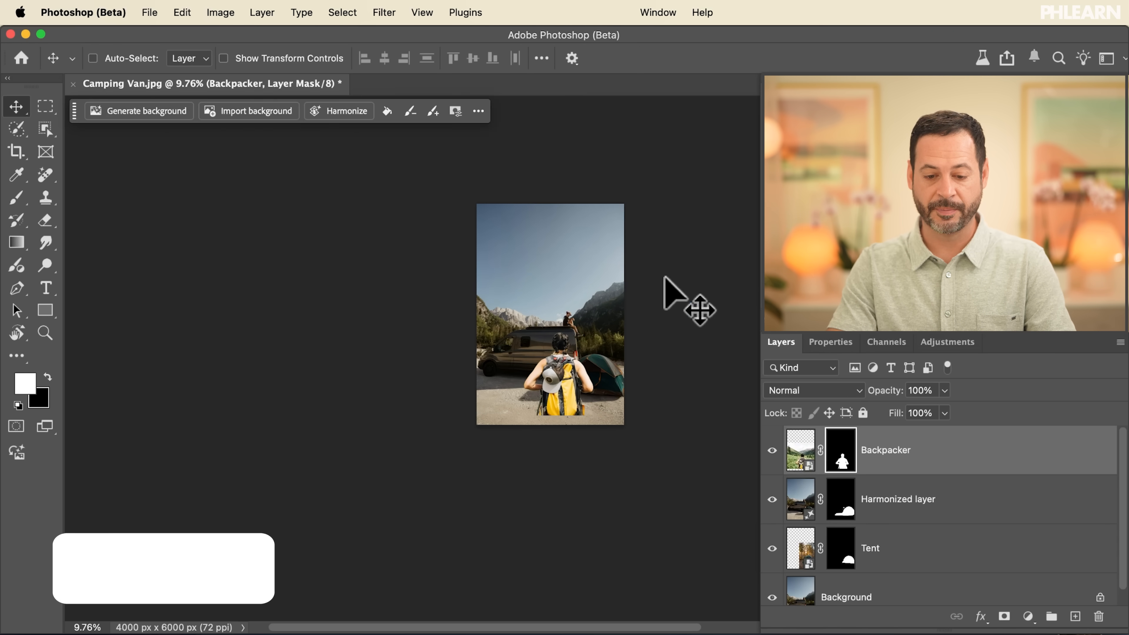
drag(643, 438, 617, 454)
scroll(618, 466, up, 5)
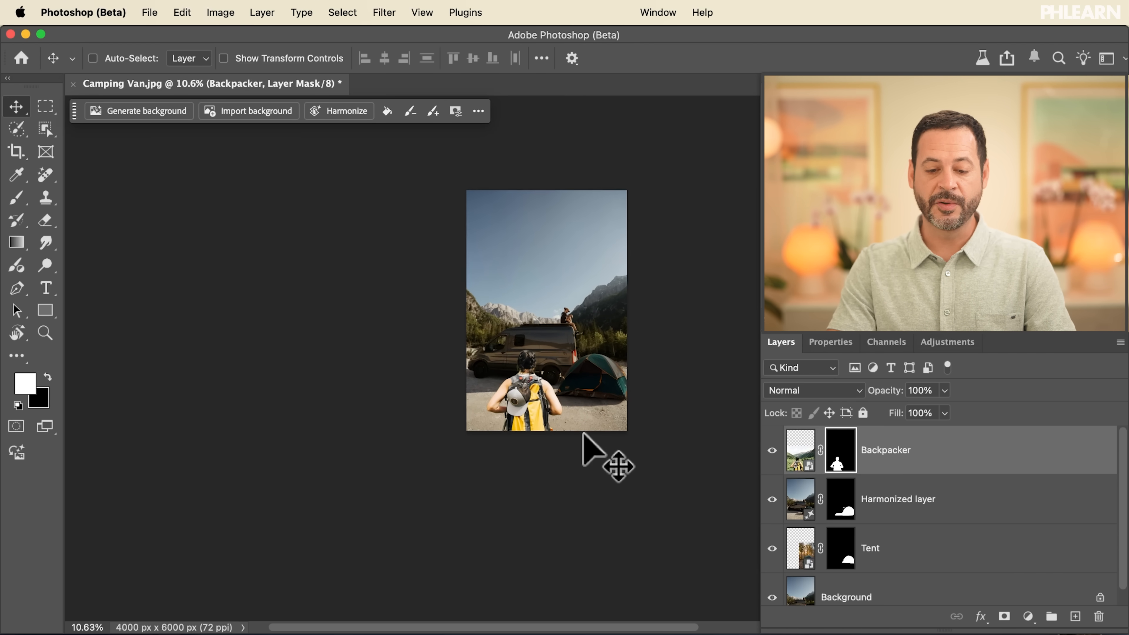
scroll(618, 466, up, 1)
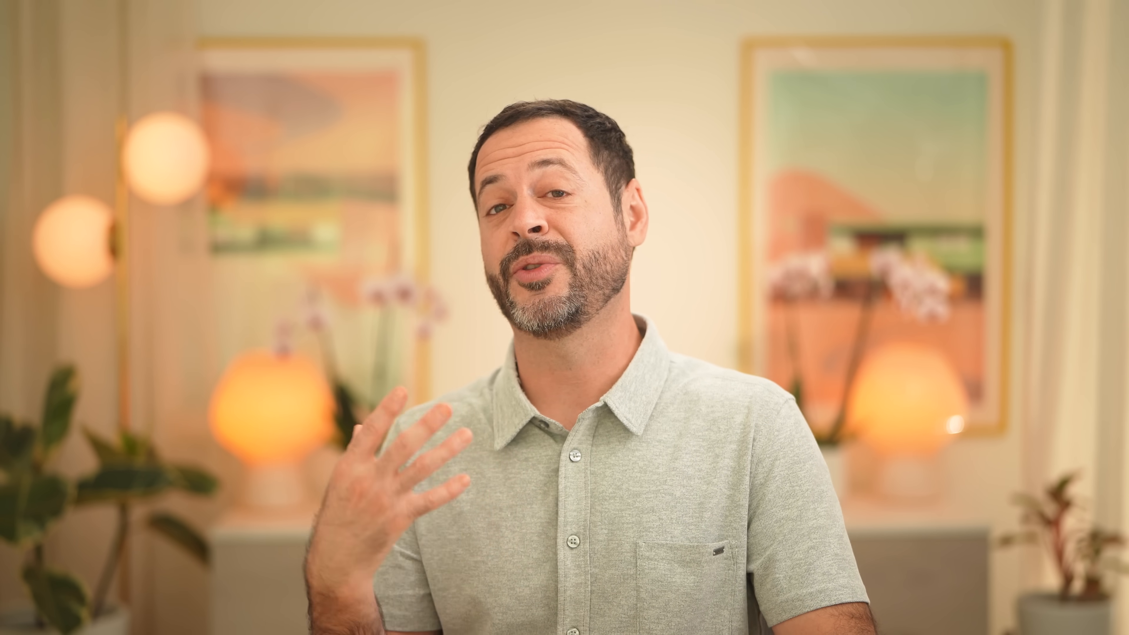
scroll(584, 434, down, 3)
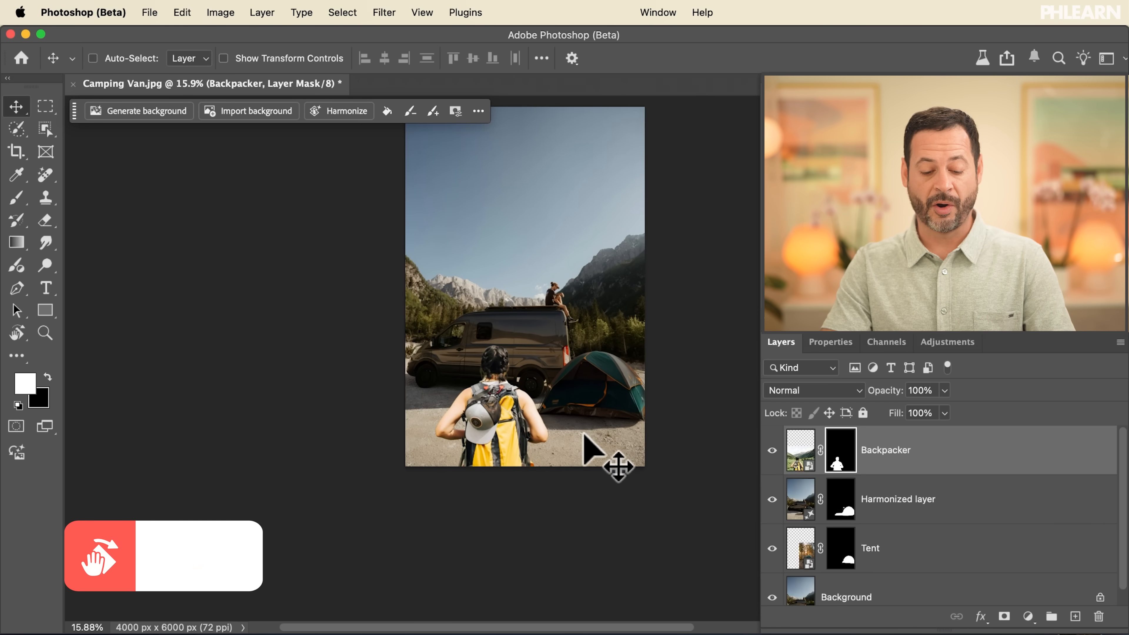
Rotate the canvas view to -90° and shift the backpacker closer to the photo's left edge
key(r)
drag(636, 309, 660, 407)
drag(639, 272, 515, 347)
key(v)
drag(479, 497, 521, 258)
key(r)
drag(627, 256, 422, 362)
key(v)
drag(623, 368, 429, 550)
Nudge the backpacker slightly back toward the photo's centre and return the canvas rotation to 0°
key(r)
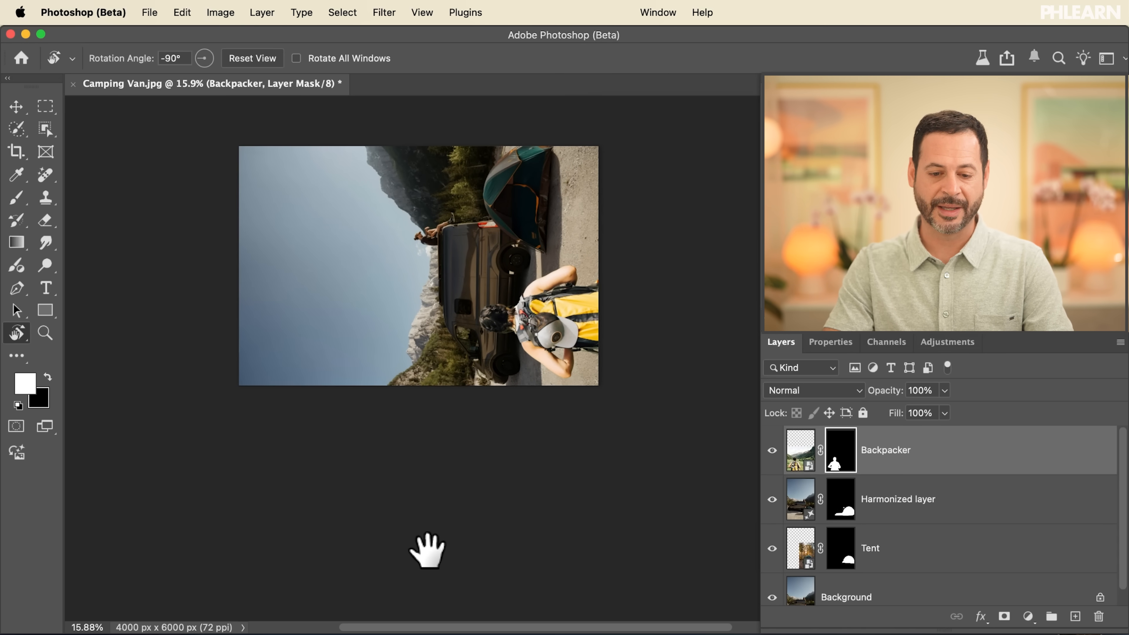
key(v)
drag(527, 532, 528, 524)
key(r)
drag(419, 512, 497, 269)
drag(600, 315, 354, 392)
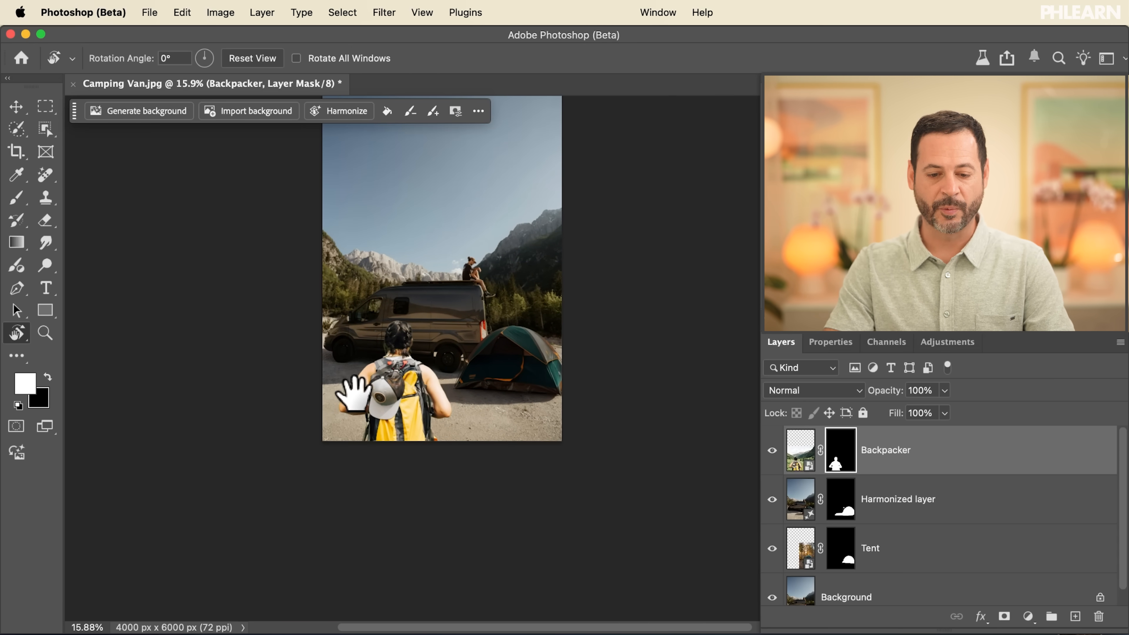
Target the Backpacker layer's image instead of its mask and harmonize it with the scene
scroll(509, 521, up, 8)
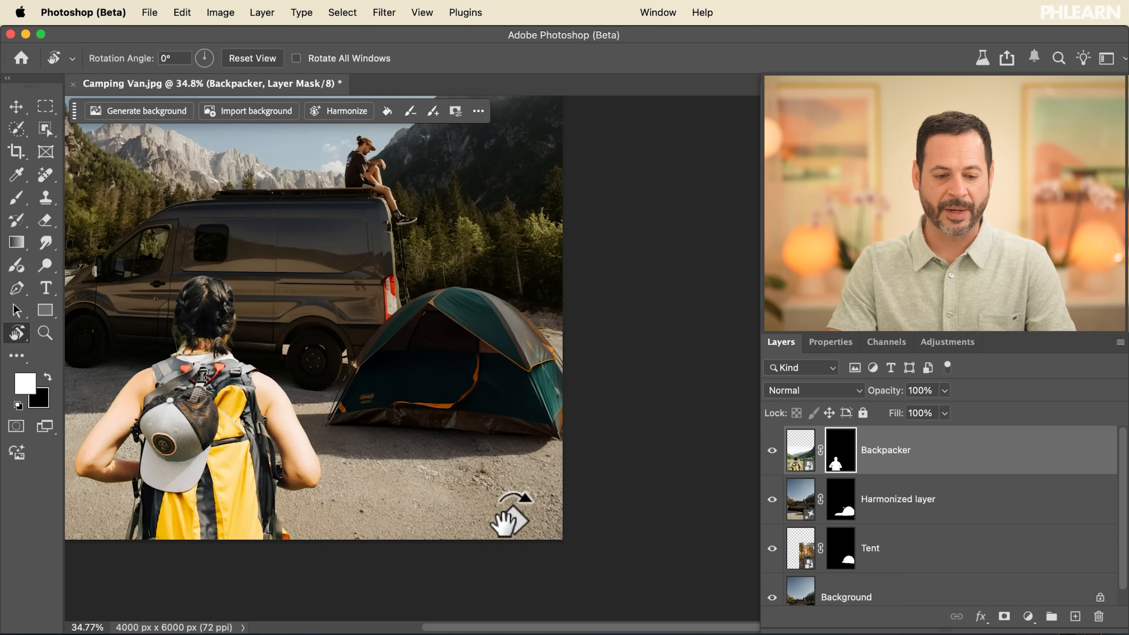
scroll(509, 520, down, 1)
scroll(509, 521, left, 3)
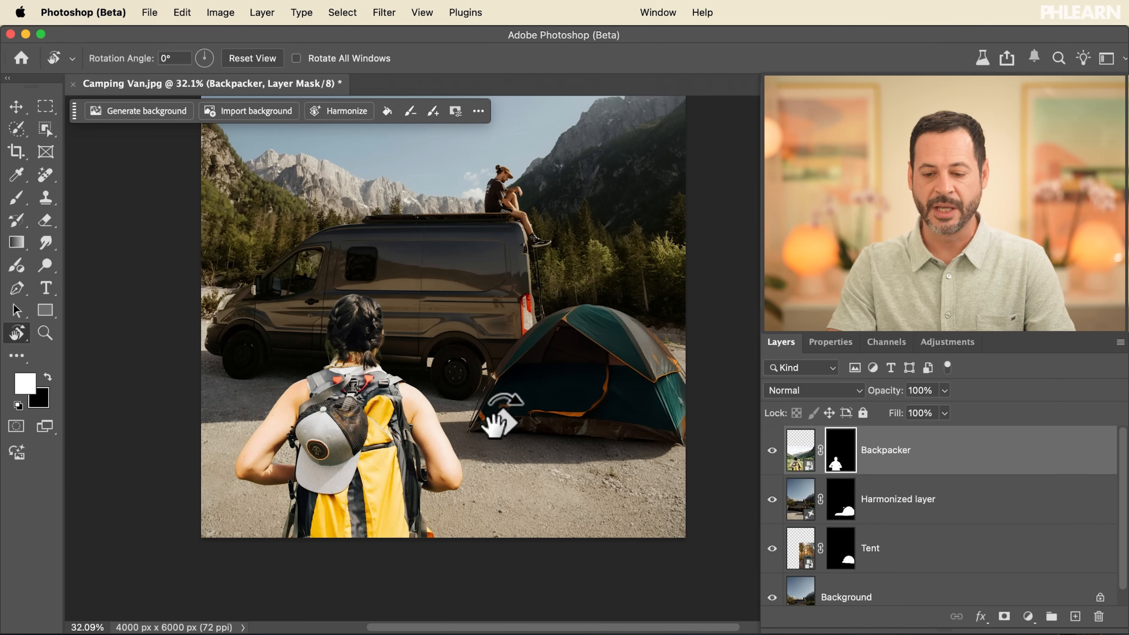
click(803, 454)
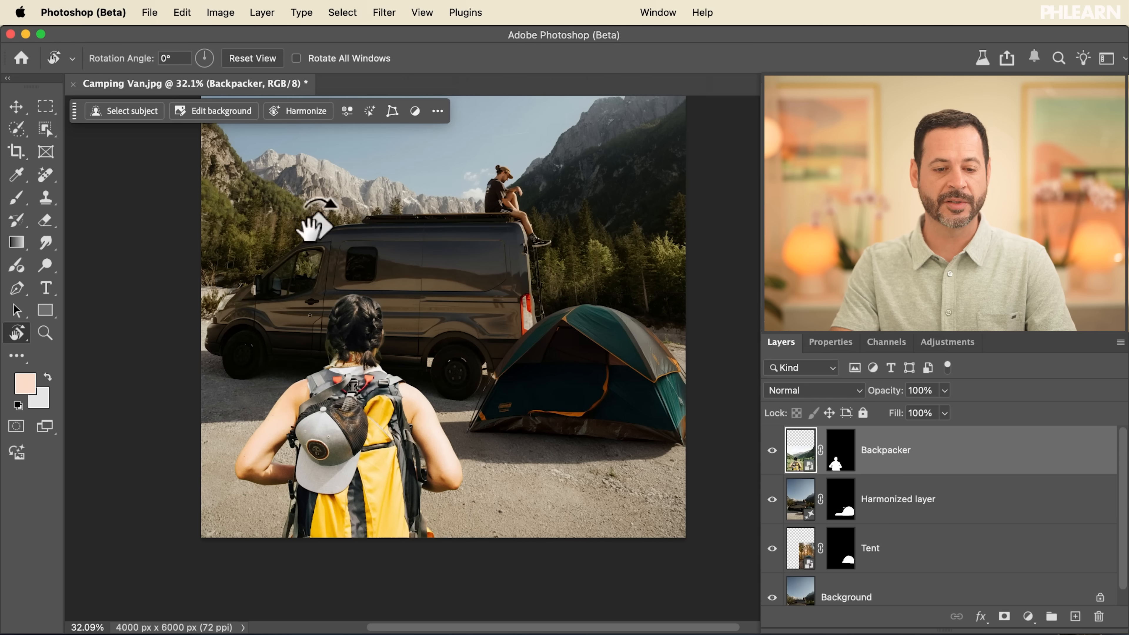
click(306, 111)
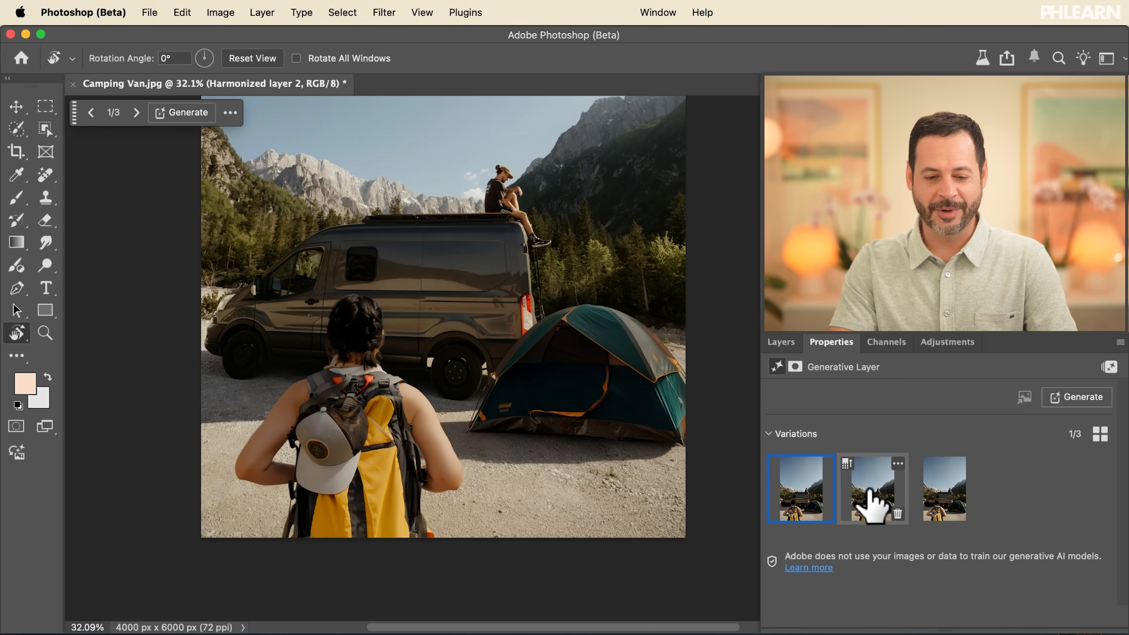
Compare the three harmonized backpacker variations and generate another set with the third one selected
click(872, 498)
click(935, 497)
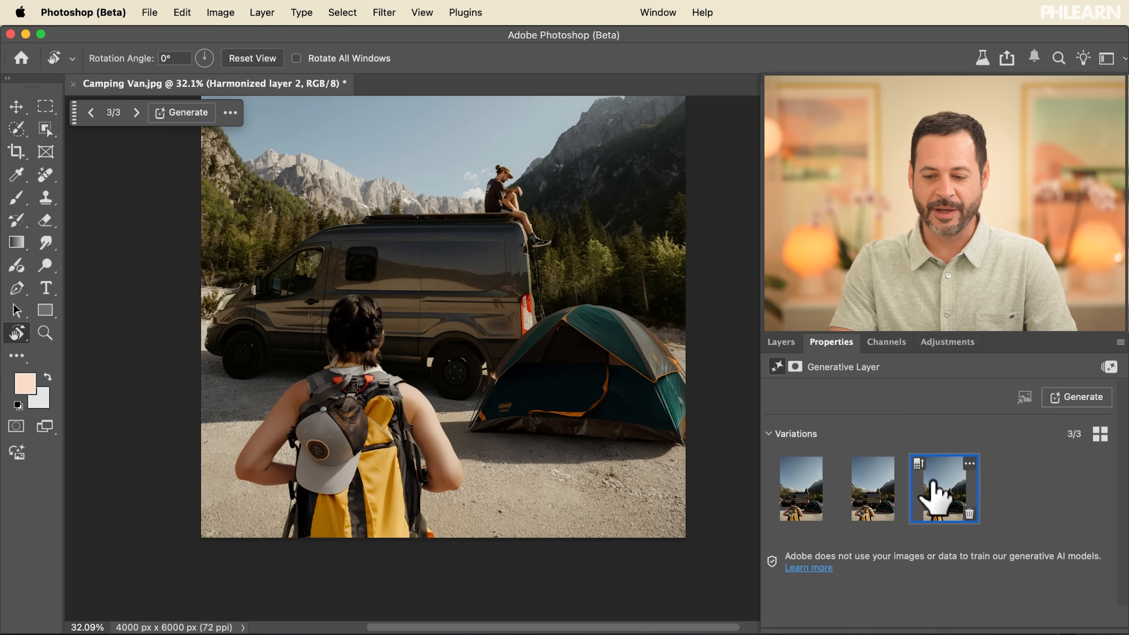
click(1090, 398)
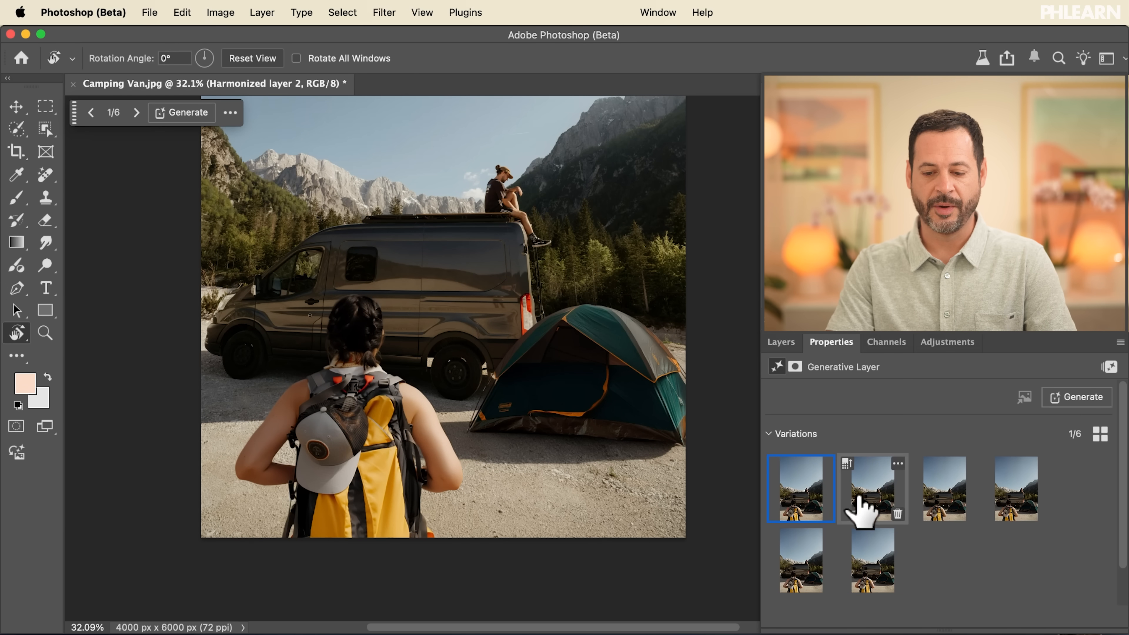
Review the six harmonized backpacker variations and choose the sixth one
click(865, 505)
click(944, 503)
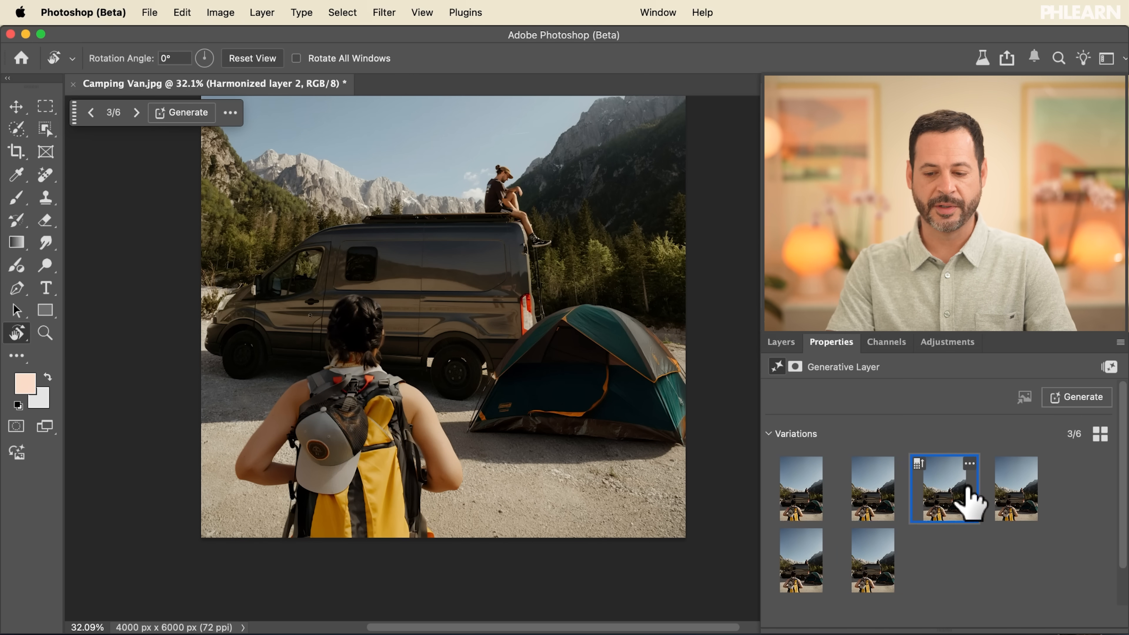
click(1000, 498)
click(827, 562)
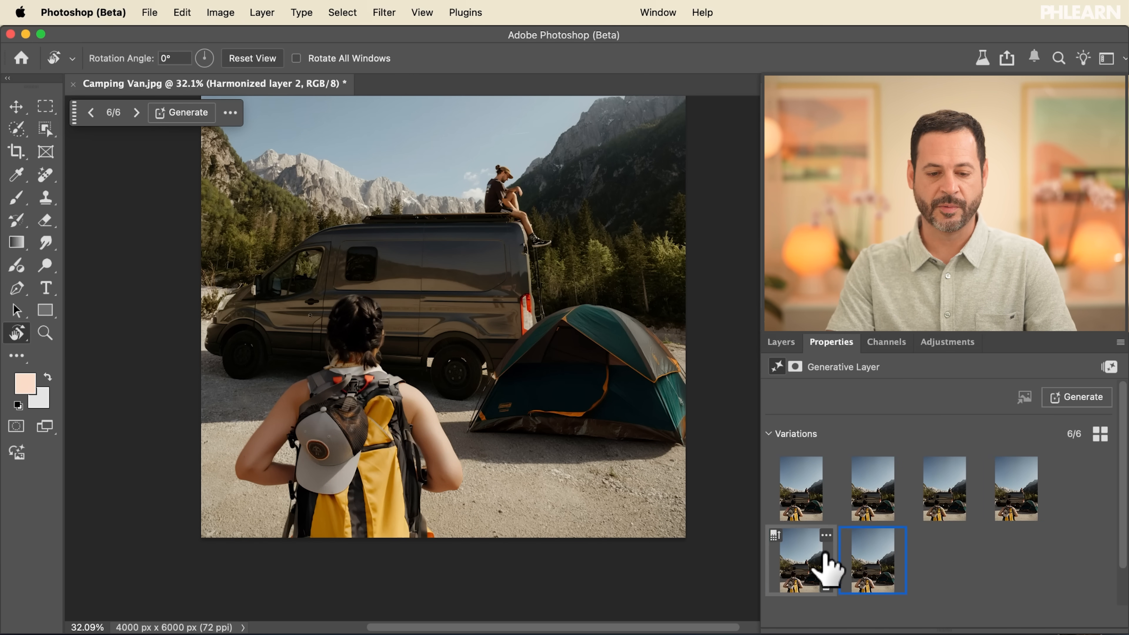
click(867, 571)
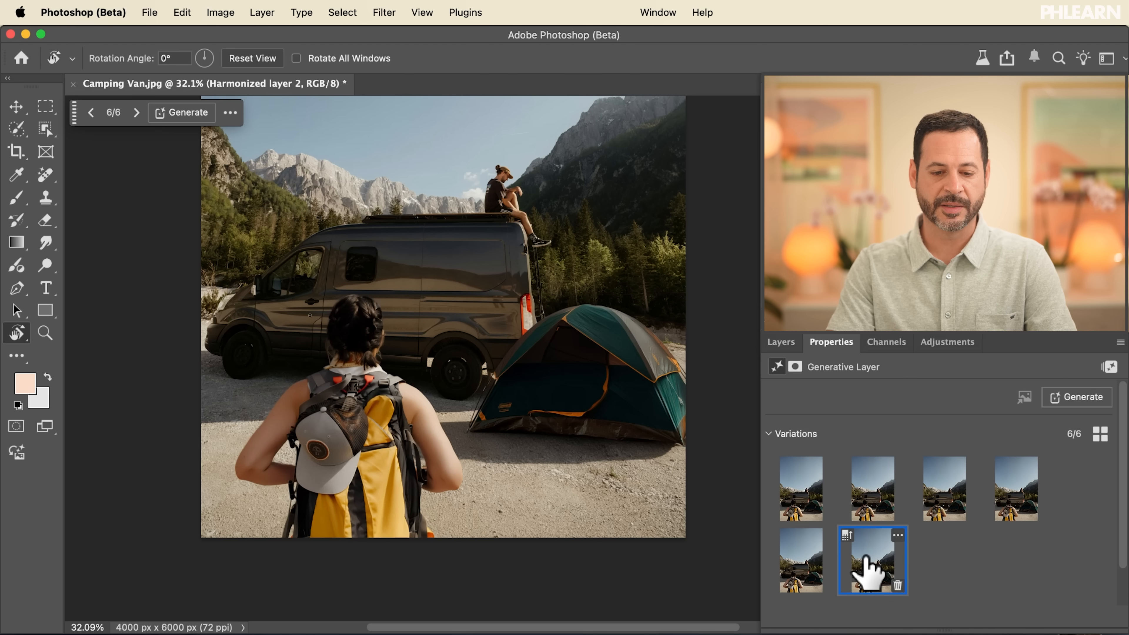
Toggle the visibility of Harmonized layer 2 repeatedly to compare the backpacker's lighting and colour before and after, leaving it shown
click(782, 342)
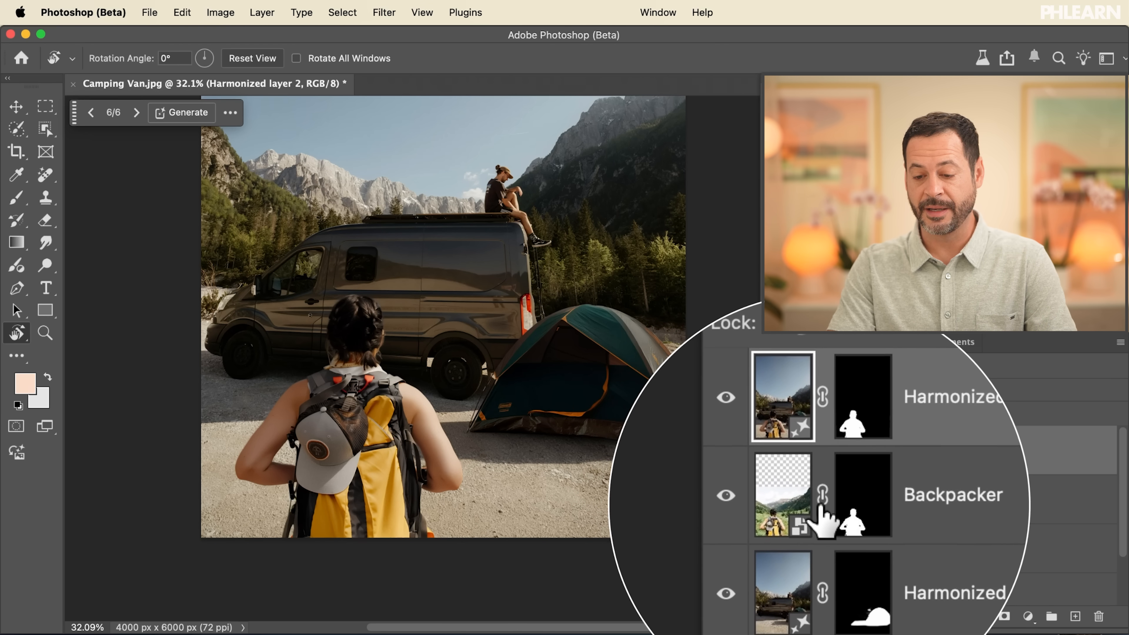
click(772, 450)
click(772, 450)
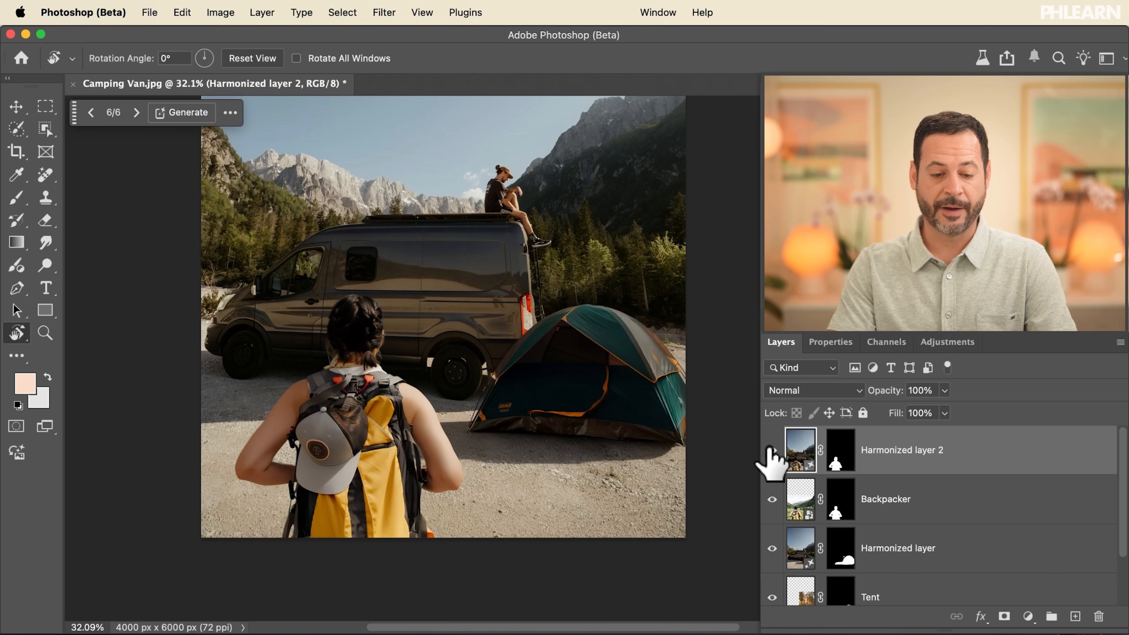
click(773, 450)
click(772, 450)
click(773, 451)
click(772, 451)
click(772, 451)
click(772, 450)
click(772, 450)
click(773, 450)
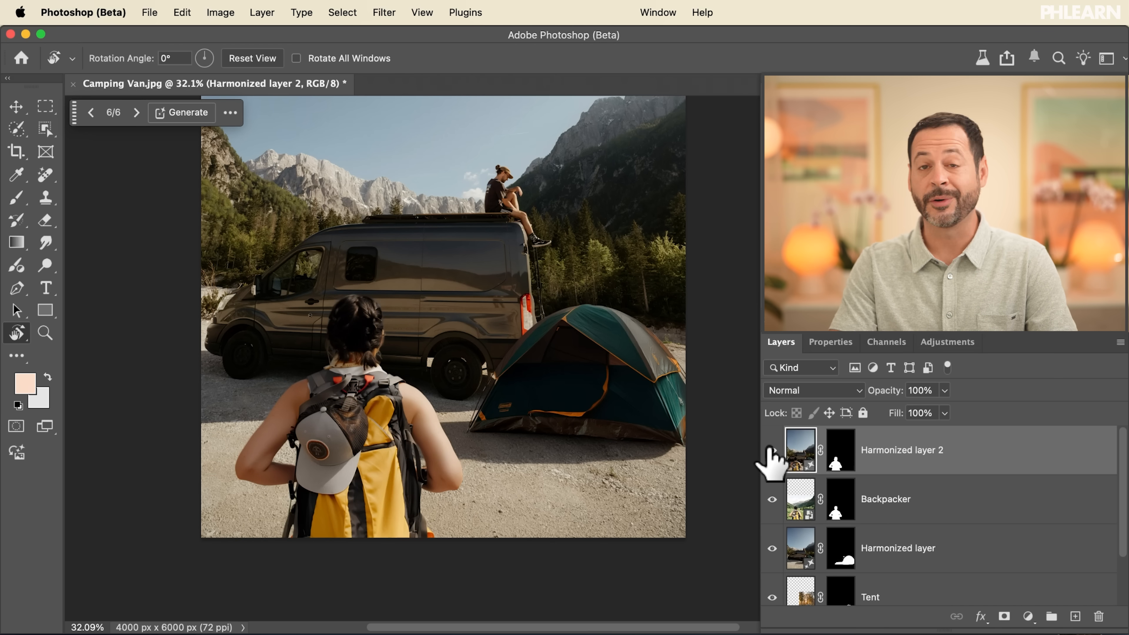
click(773, 450)
click(773, 450)
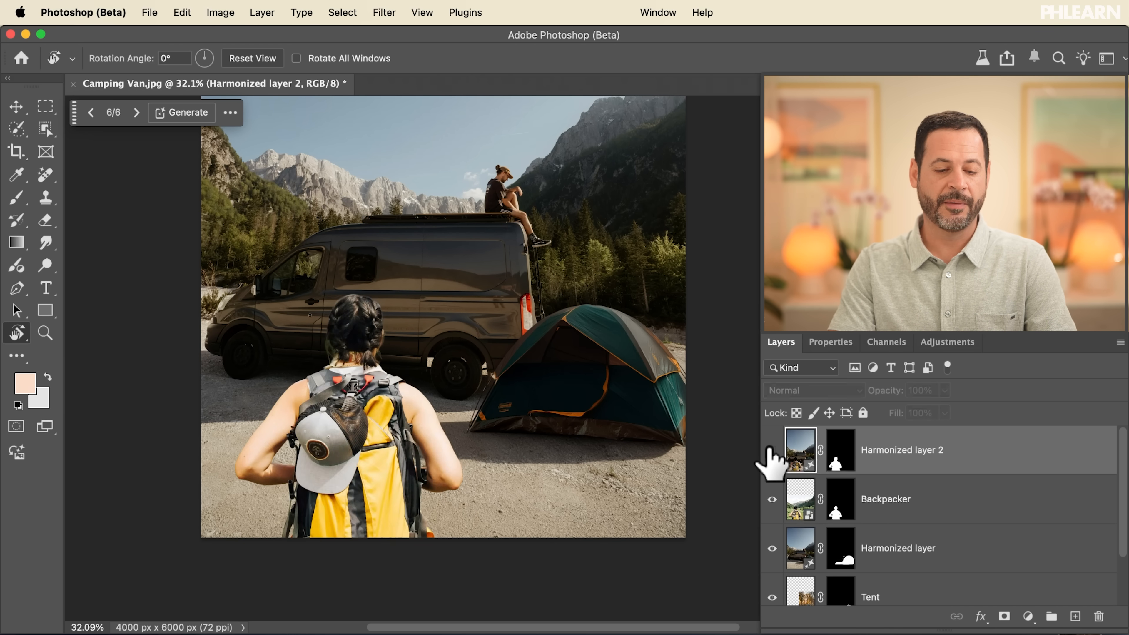
click(772, 451)
click(773, 450)
click(773, 451)
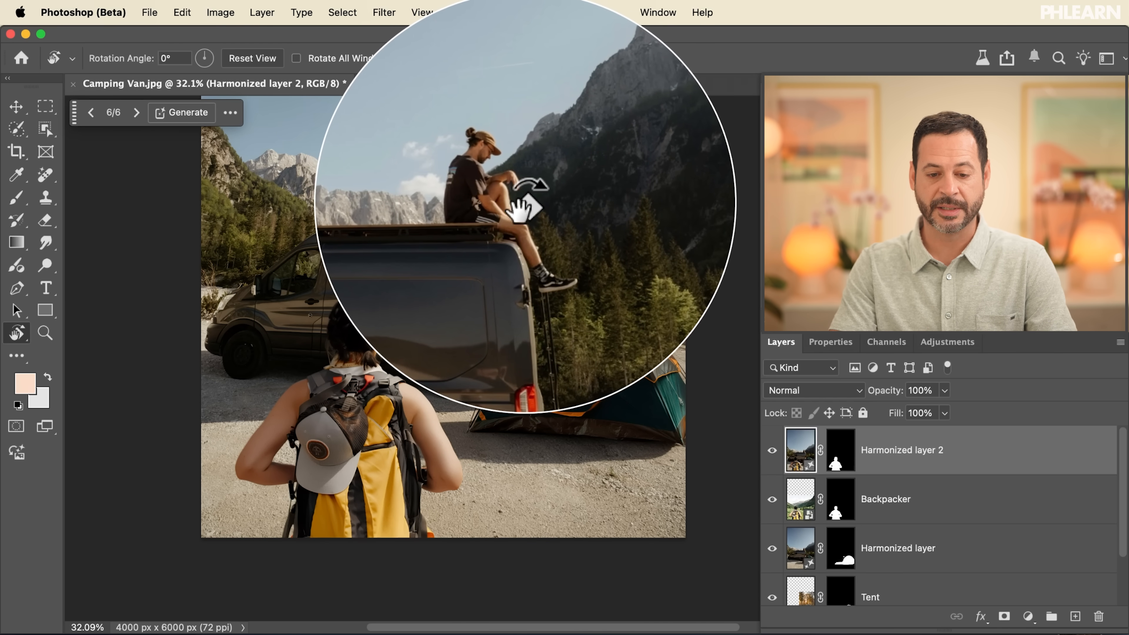
click(772, 451)
click(771, 450)
Switch to Finder and place Sky.jpg into the Camping Van document as a new layer above Harmonized layer 2
scroll(532, 418, up, 3)
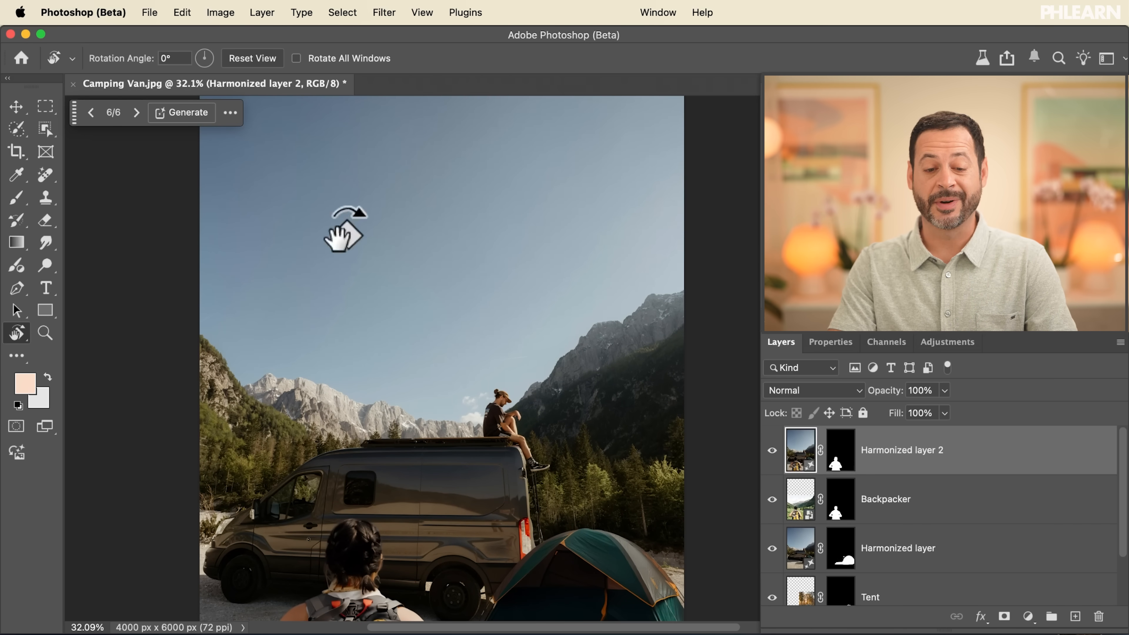
key(v)
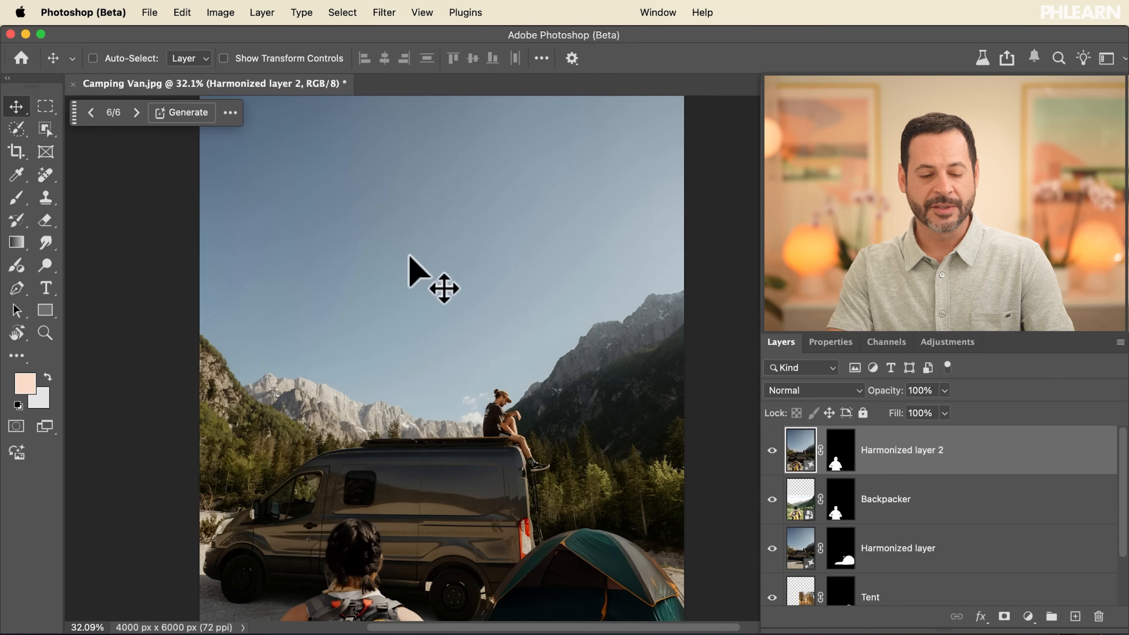
key(super+Tab)
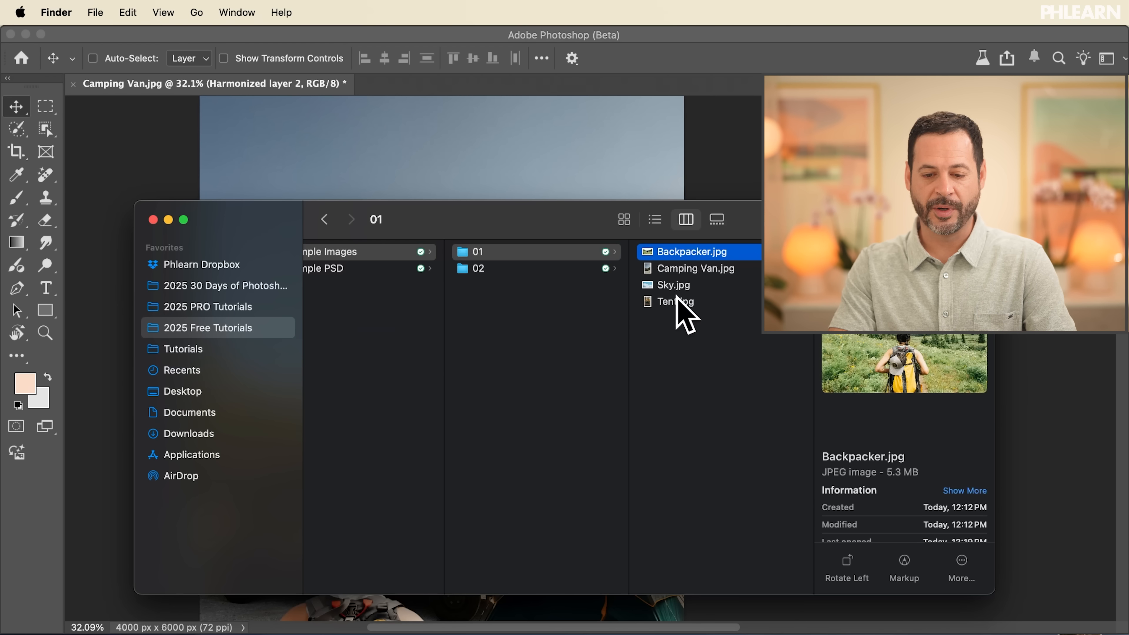
click(674, 285)
click(549, 153)
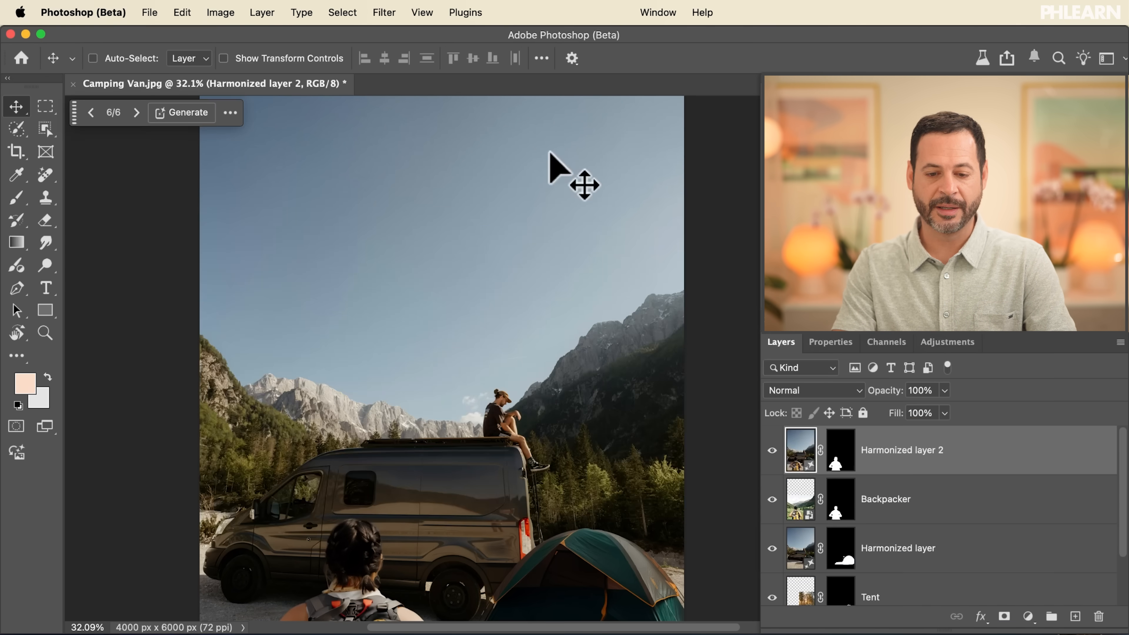
key(Return)
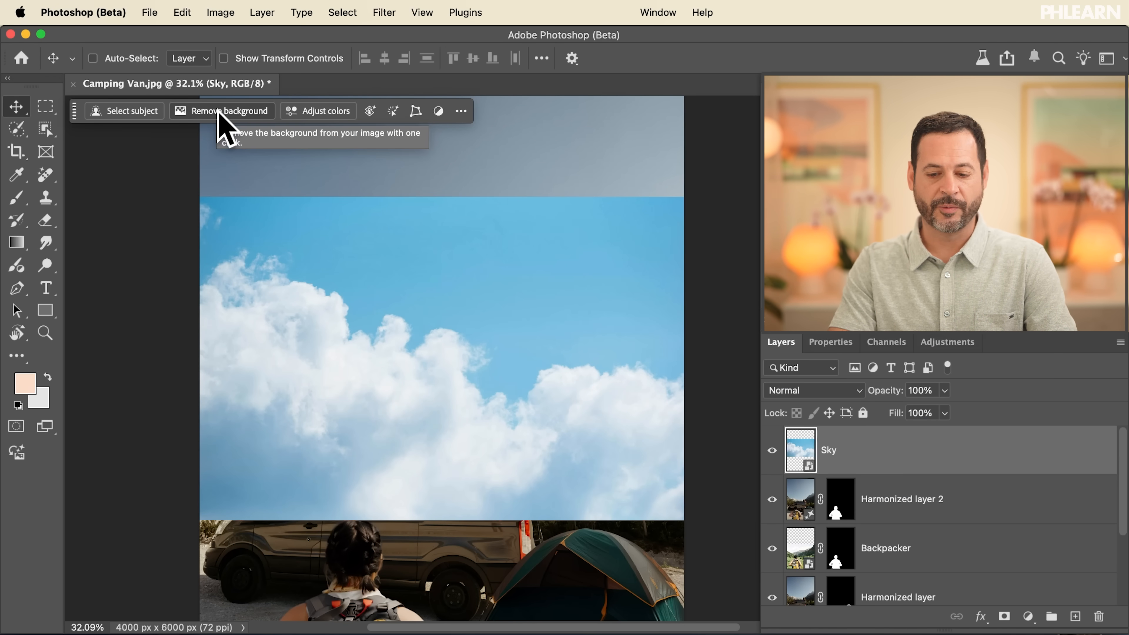
Hide the Sky layer and make an automatic sky selection from the Background layer
scroll(807, 467, down, 3)
scroll(807, 467, up, 3)
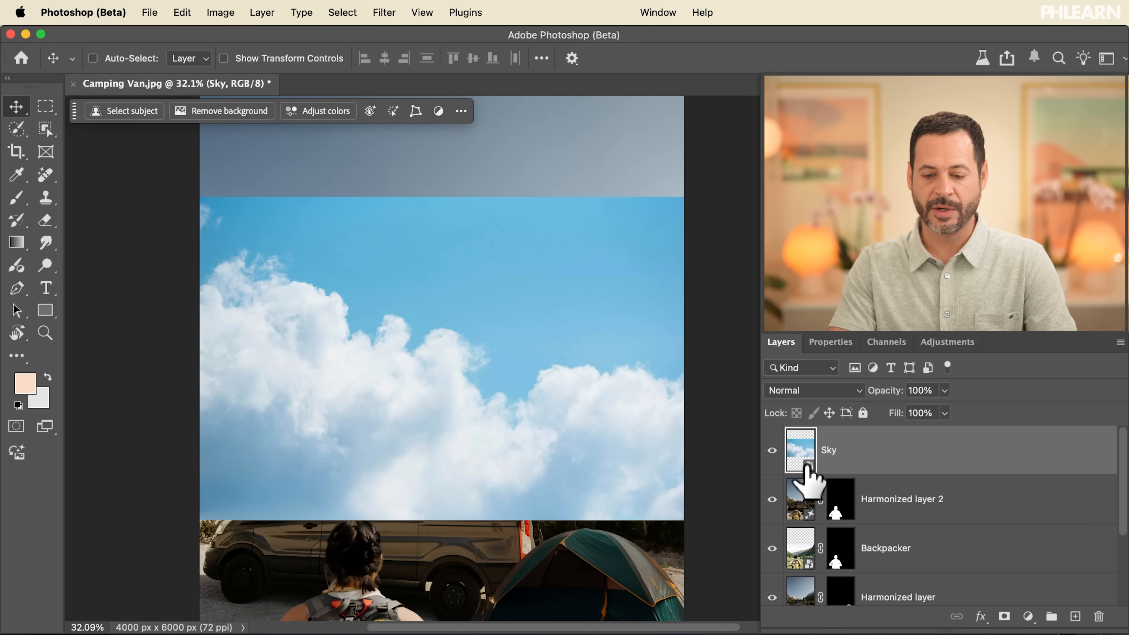
click(772, 450)
scroll(807, 512, down, 3)
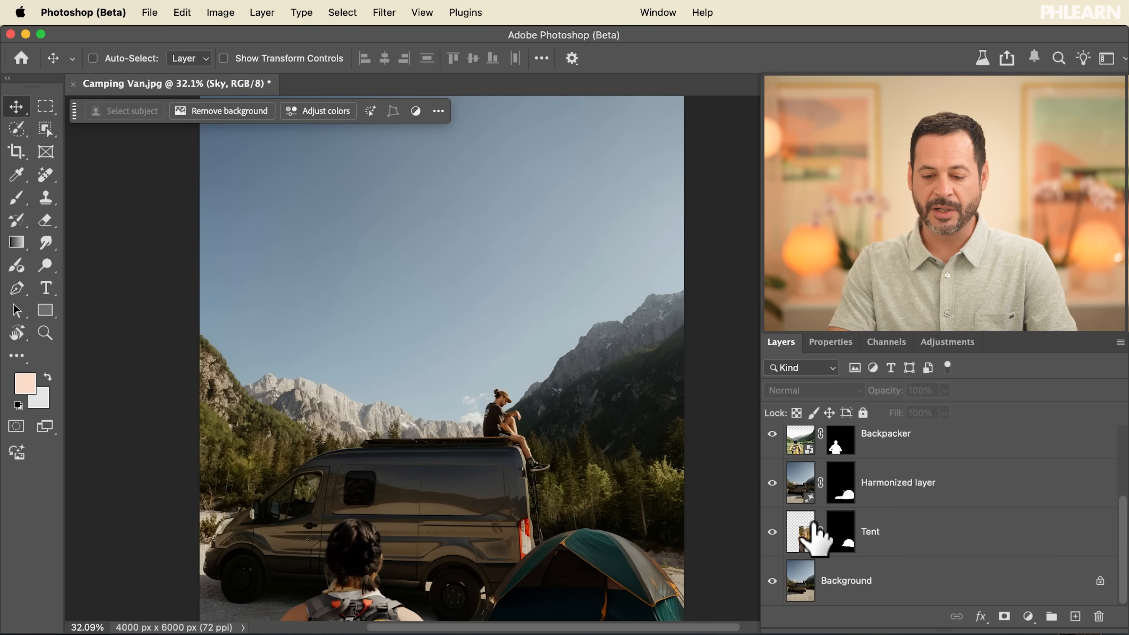
click(850, 580)
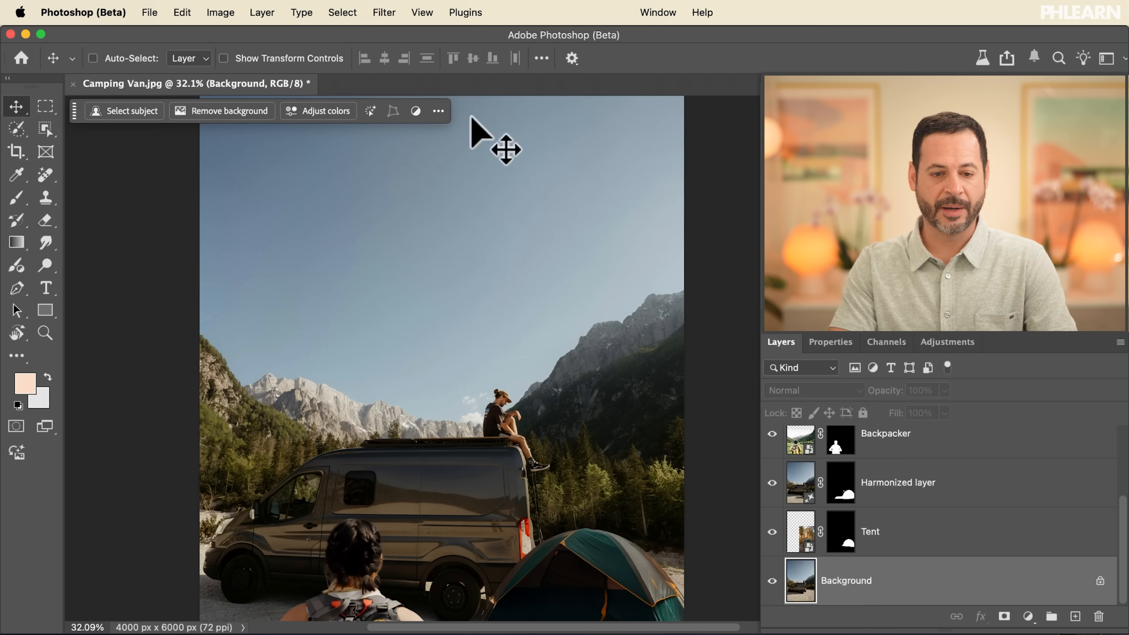
click(343, 13)
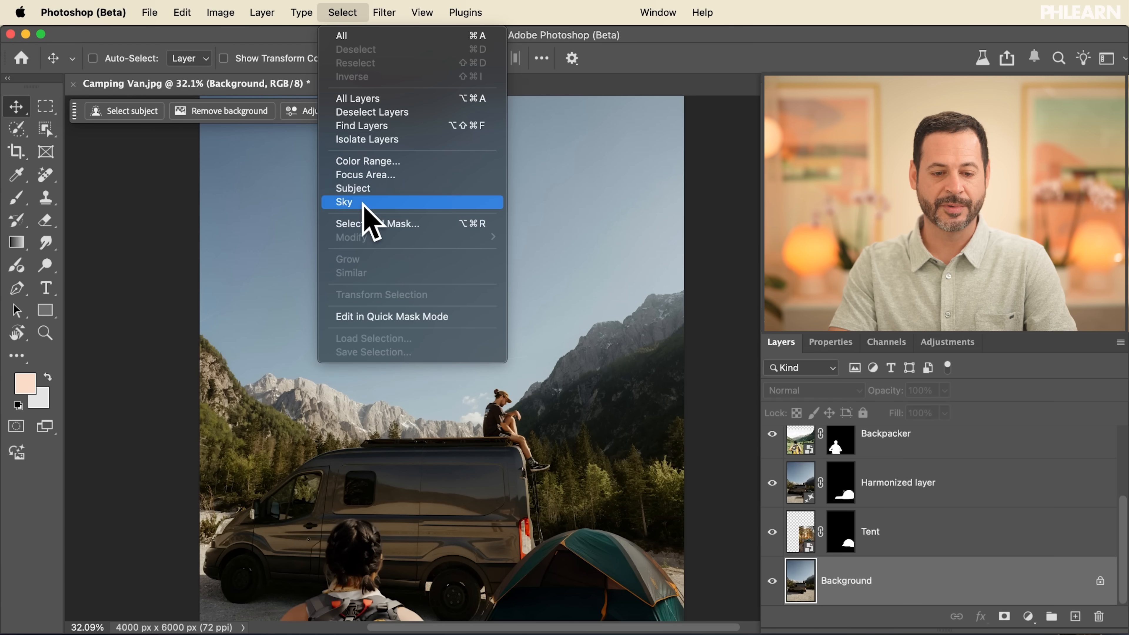
click(363, 205)
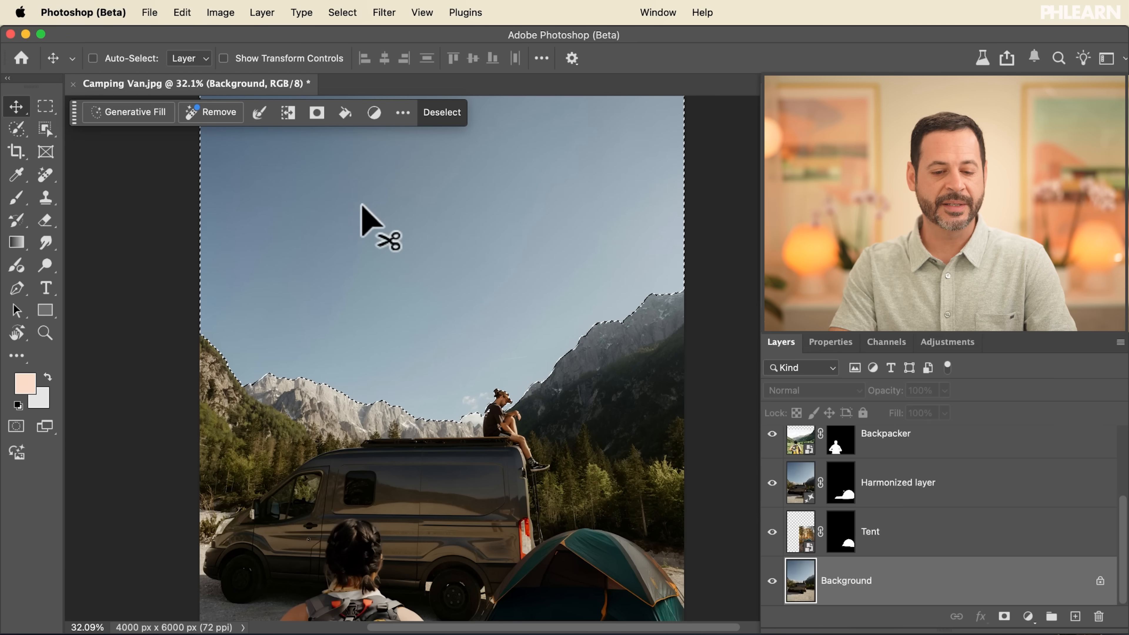
Show the Sky layer again and turn the active selection into its layer mask
scroll(411, 331, up, 5)
scroll(411, 329, down, 3)
scroll(954, 558, up, 5)
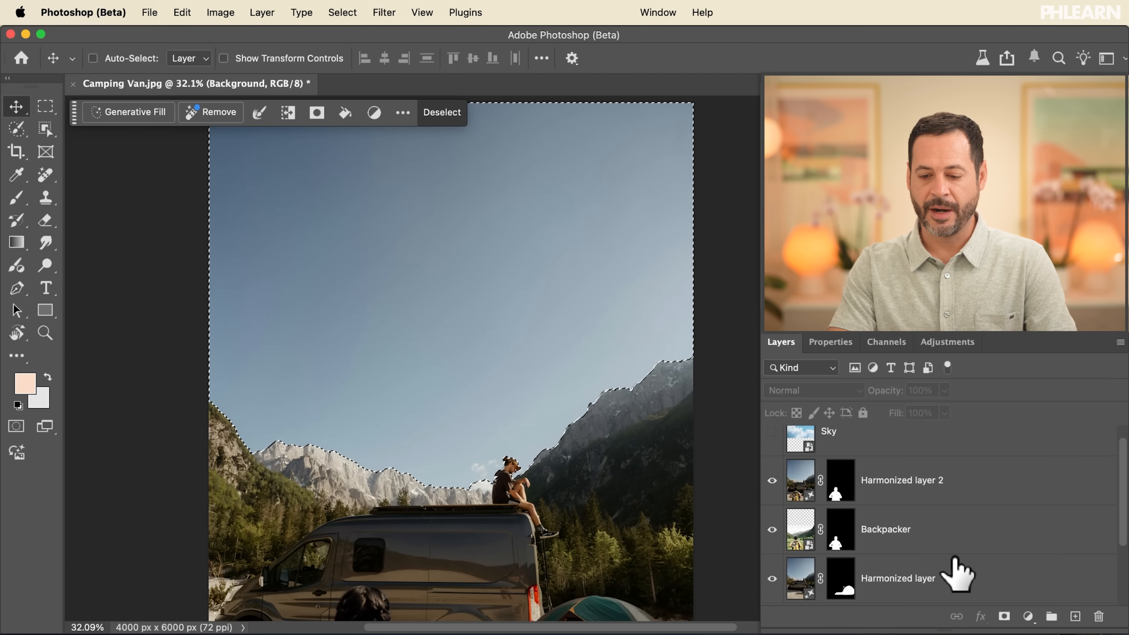
click(845, 462)
click(773, 451)
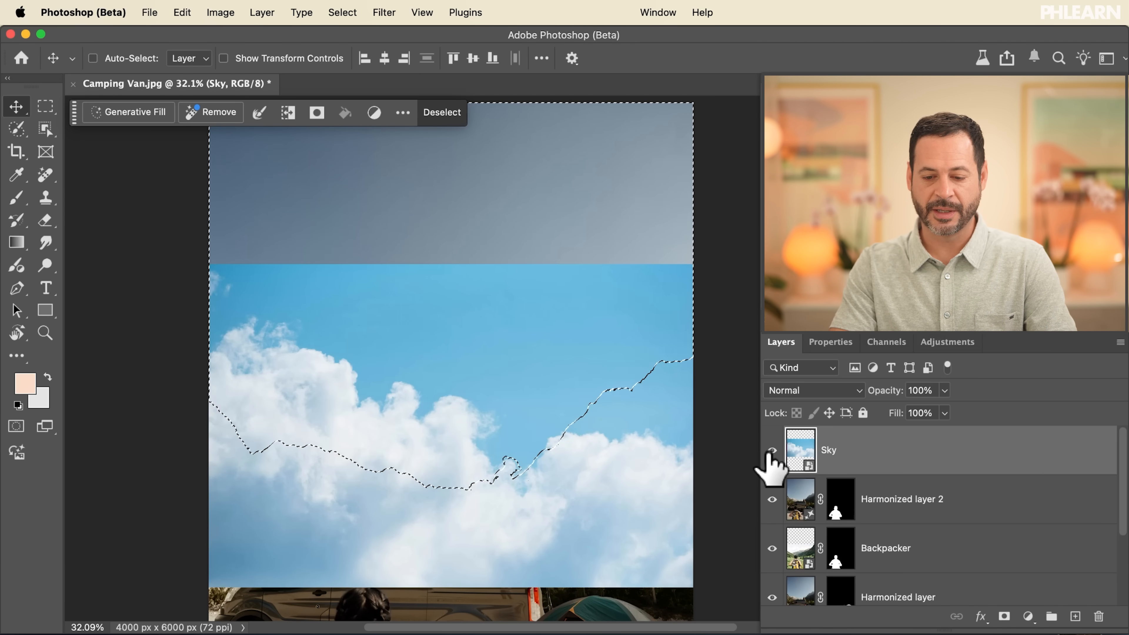
click(1004, 616)
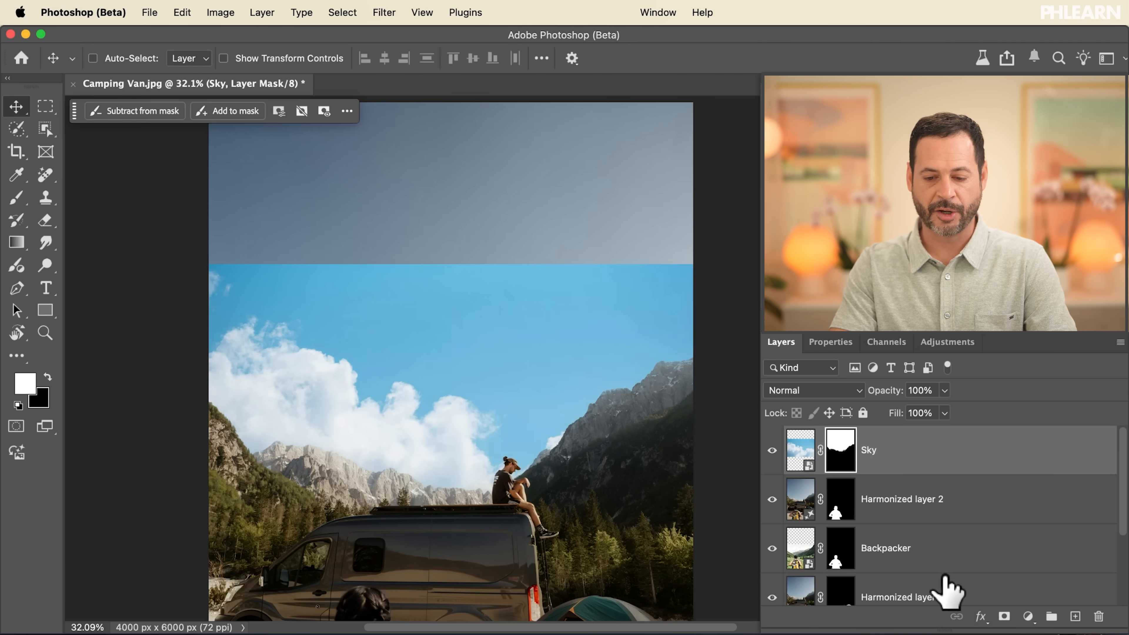
Unlink the Sky layer's image from its mask and target the image
click(800, 449)
click(837, 447)
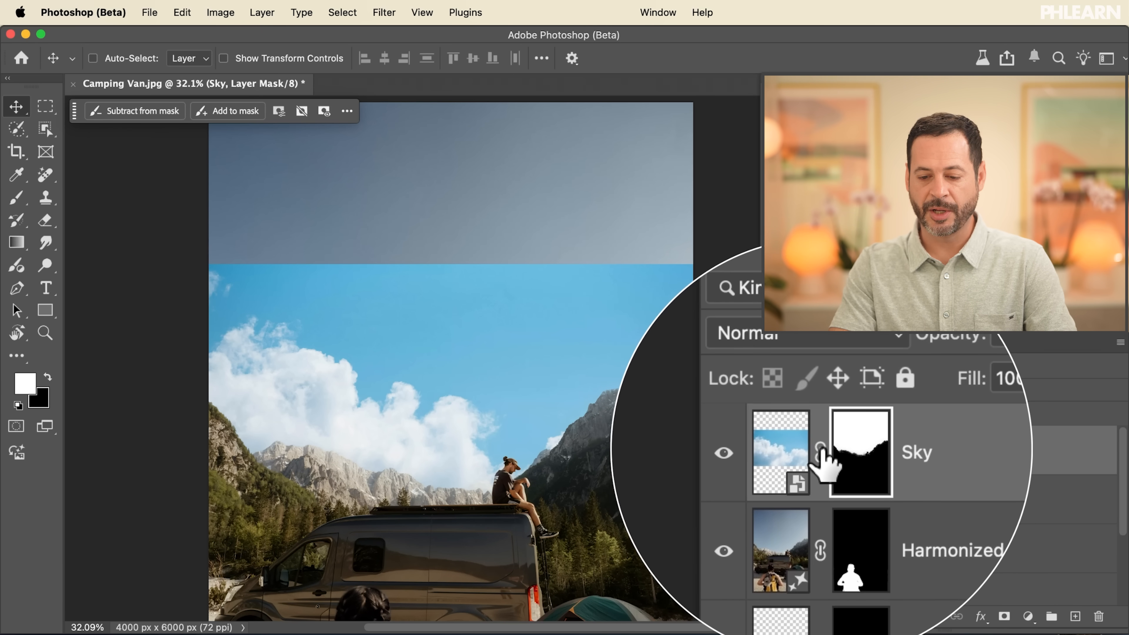
click(799, 450)
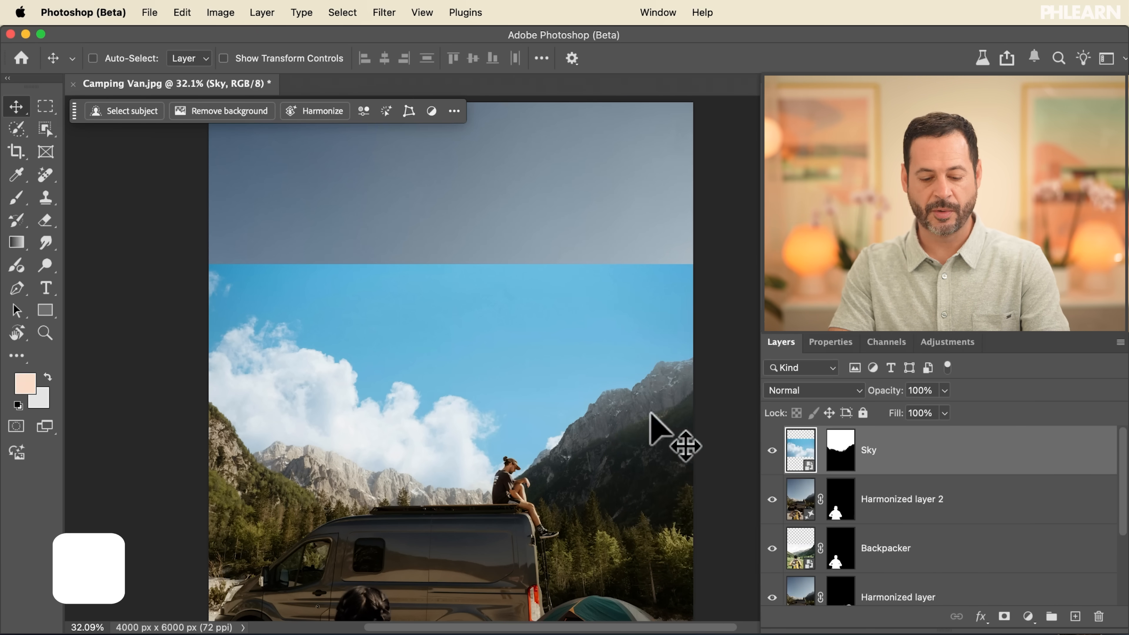
Transform the unlinked sky image, moving it up to cover the sky area to the canvas's upper edge
key(super+t)
drag(474, 378, 468, 290)
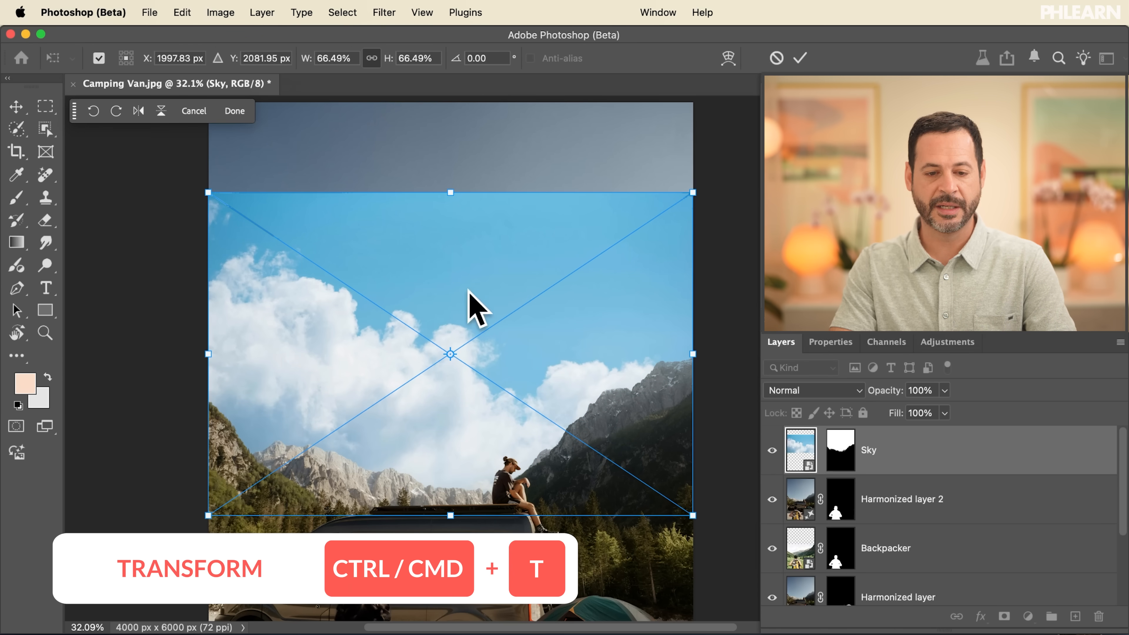
drag(386, 59, 394, 57)
drag(395, 248, 393, 189)
key(Return)
scroll(393, 189, down, 3)
scroll(393, 188, down, 4)
scroll(394, 188, up, 2)
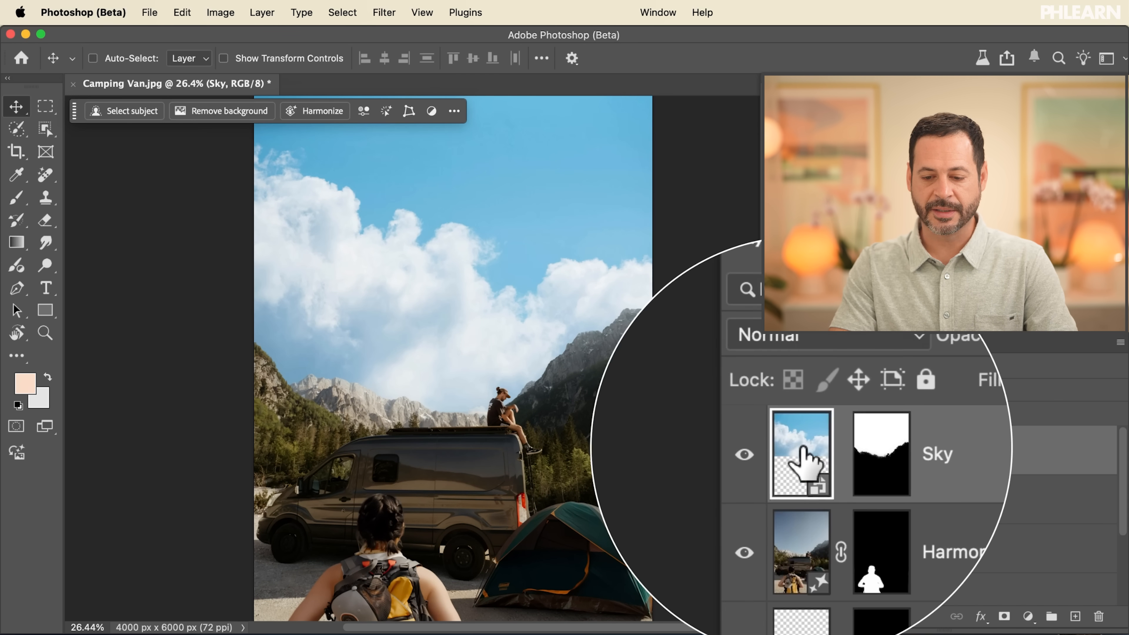
Harmonize the Sky layer with the scene, compare the three variations and choose the first one
click(317, 112)
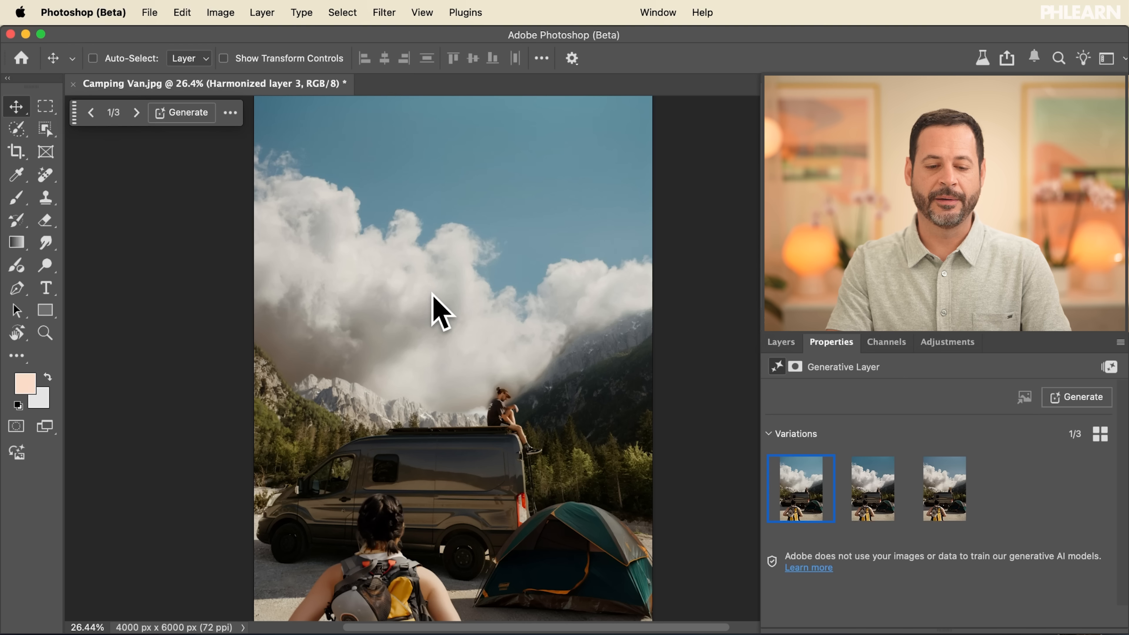
click(871, 494)
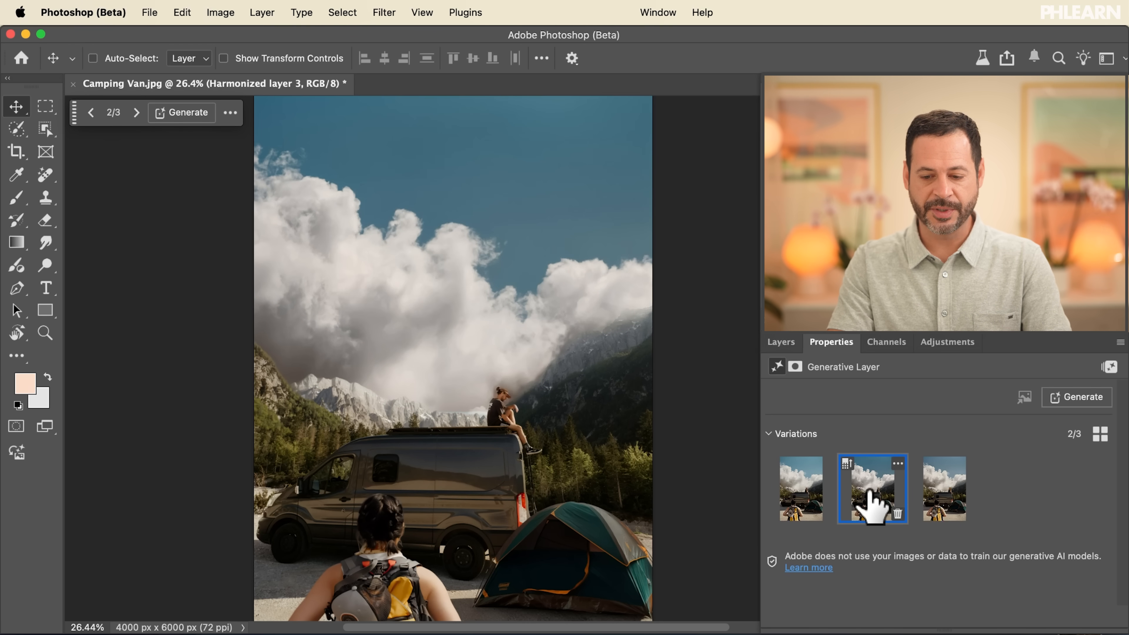
click(937, 494)
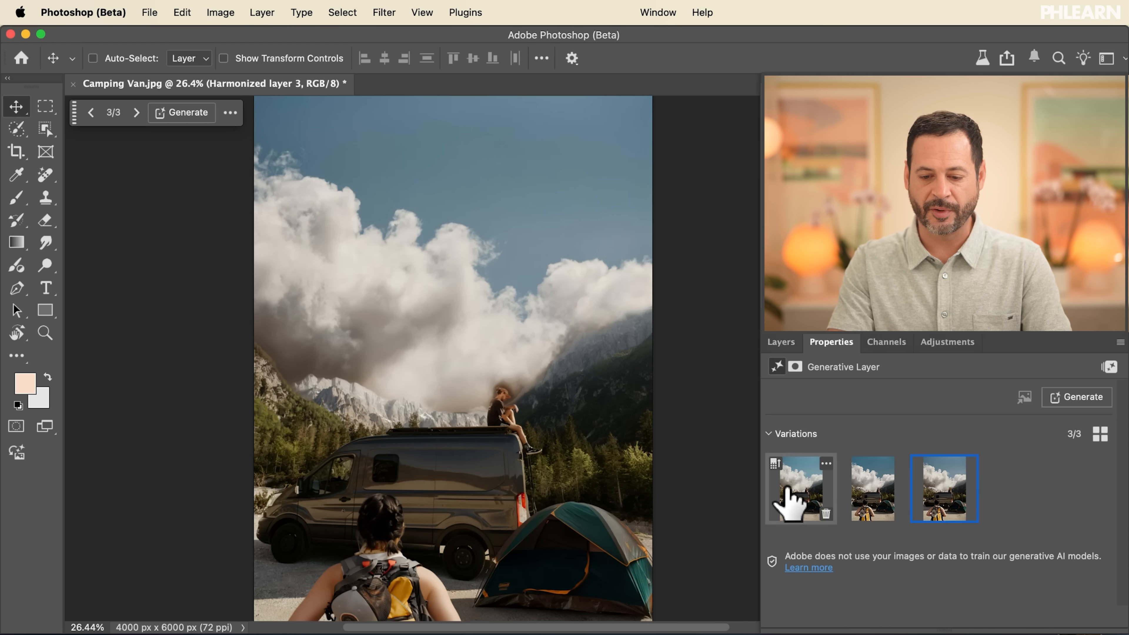
click(872, 491)
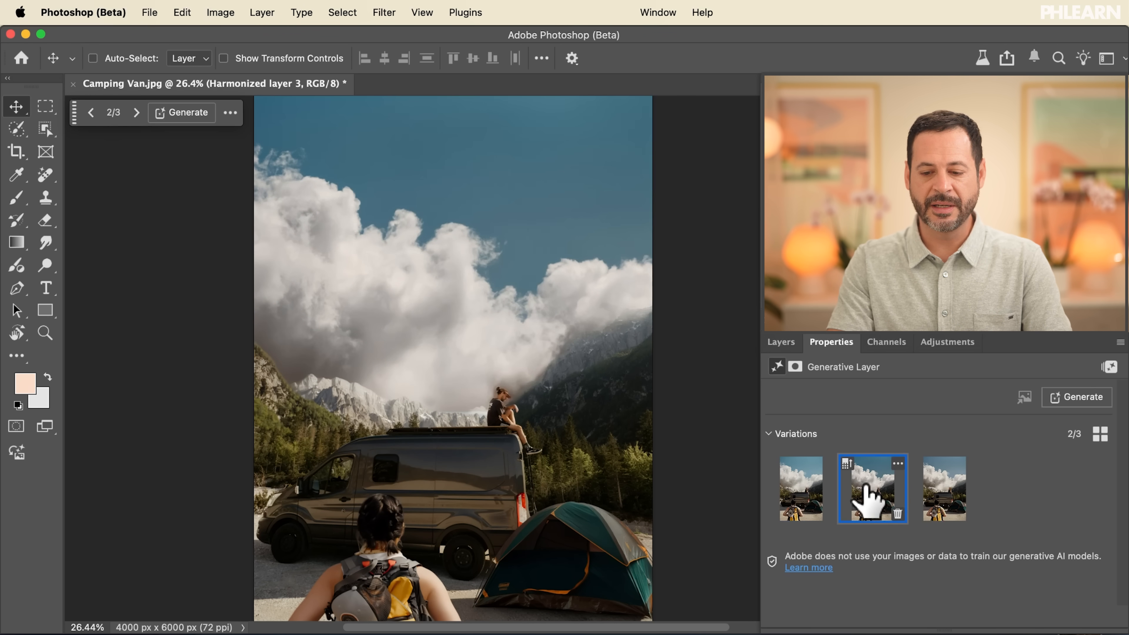
click(800, 498)
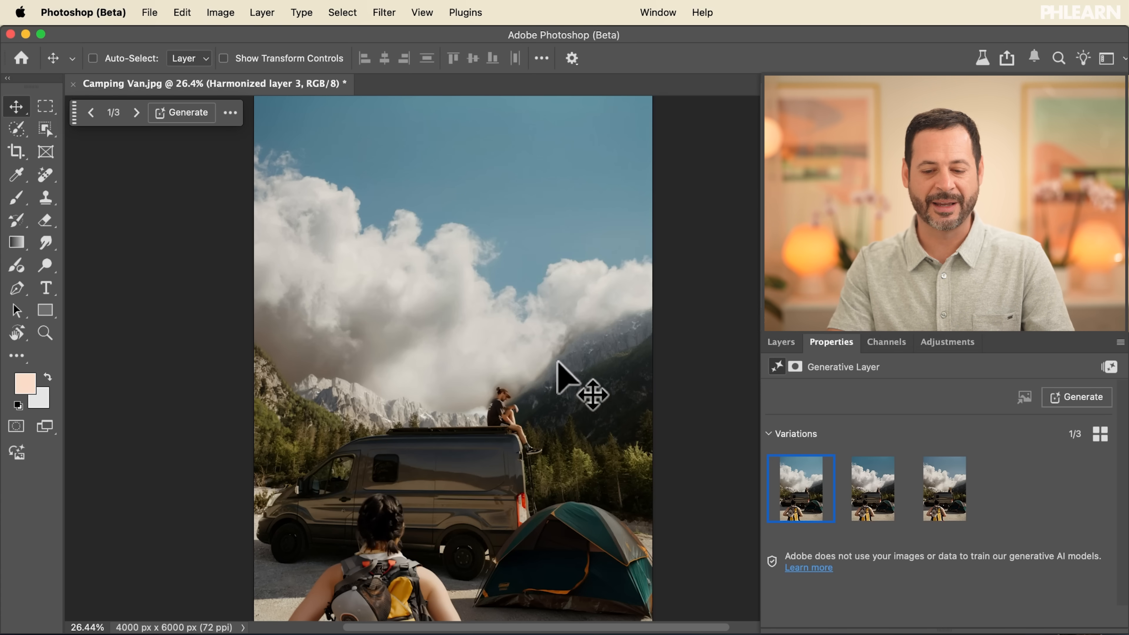
Toggle the visibility of Harmonized layer 3 repeatedly to compare the sky before and after, leaving it shown
click(781, 343)
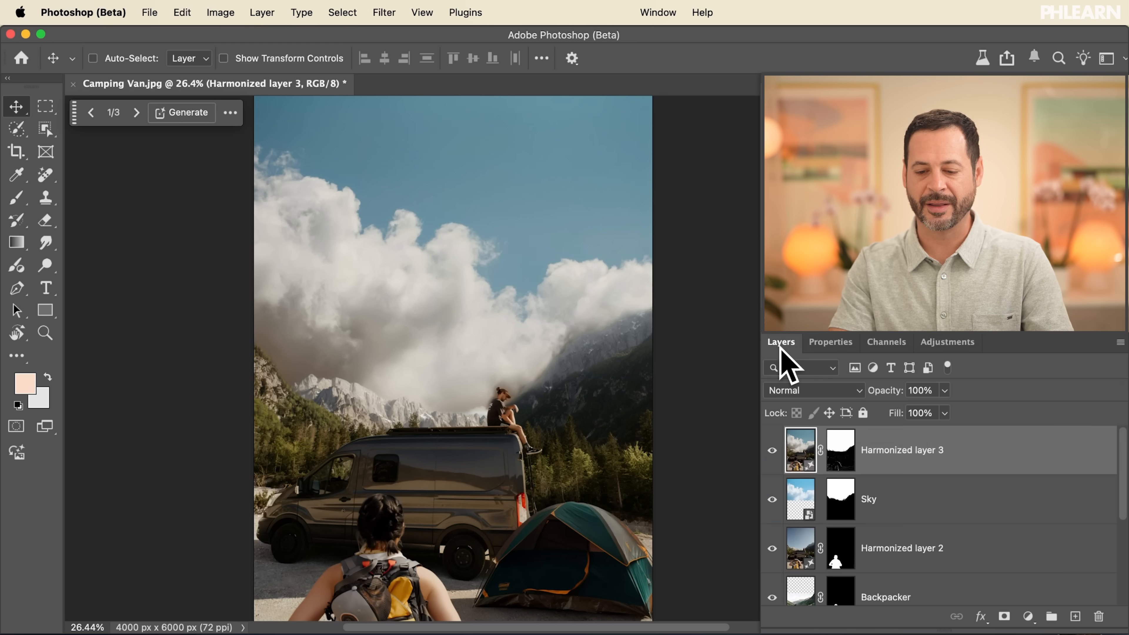
click(772, 451)
click(773, 451)
click(772, 450)
click(772, 451)
click(773, 450)
click(773, 450)
click(772, 450)
click(772, 451)
click(772, 450)
click(773, 451)
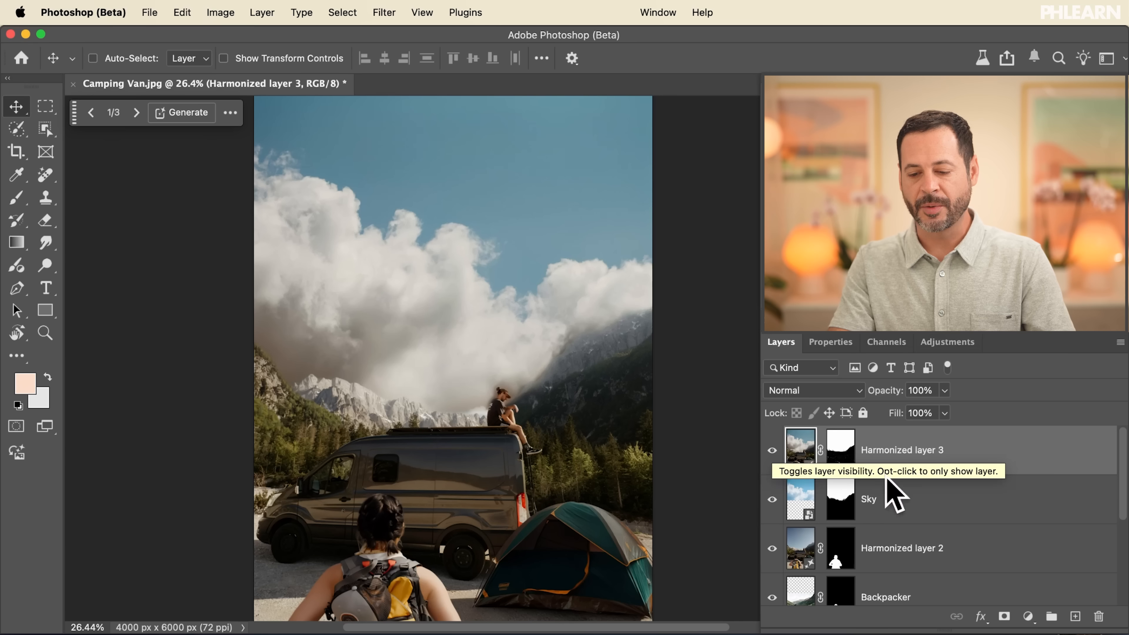
Delete Harmonized layer 3 and toggle the Sky layer's visibility to compare the placed clouds with the original sky
key(Delete)
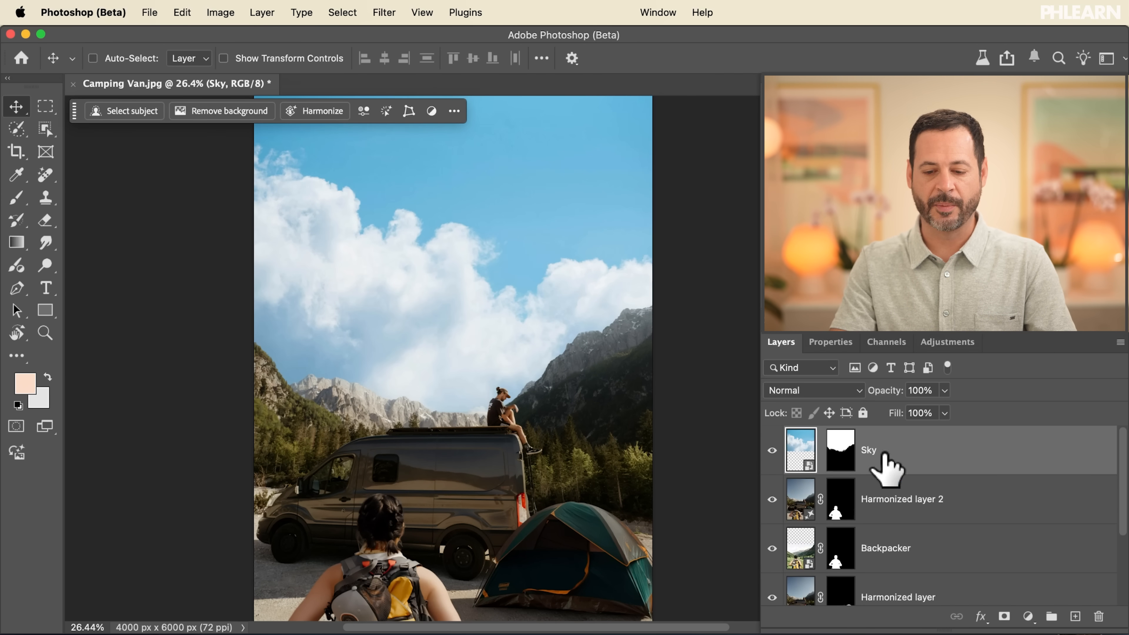
click(773, 450)
click(773, 451)
click(773, 451)
click(773, 451)
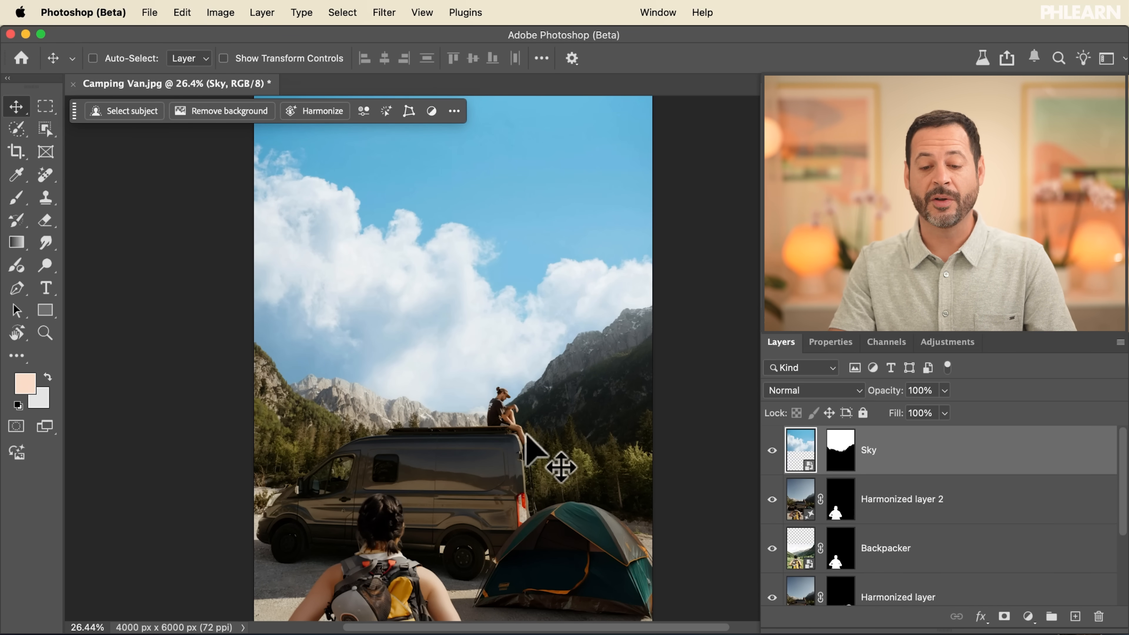
In the Sky layer's blending options, split the Blend If Current Layer shadow slider and set it to 131 / 255
scroll(551, 461, left, 5)
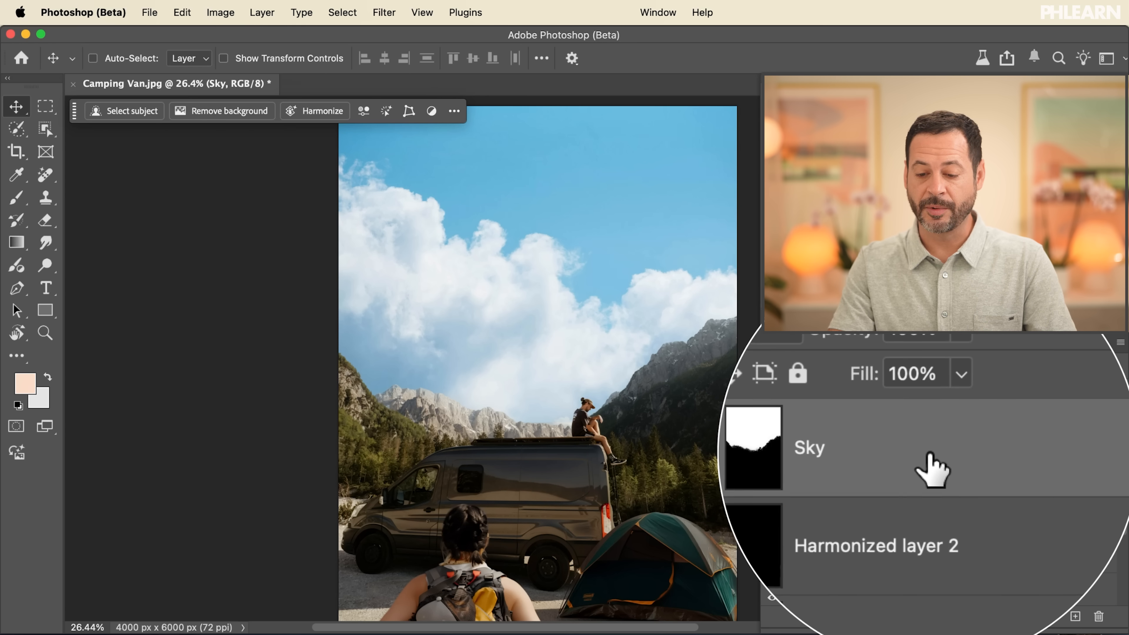
double_click(936, 469)
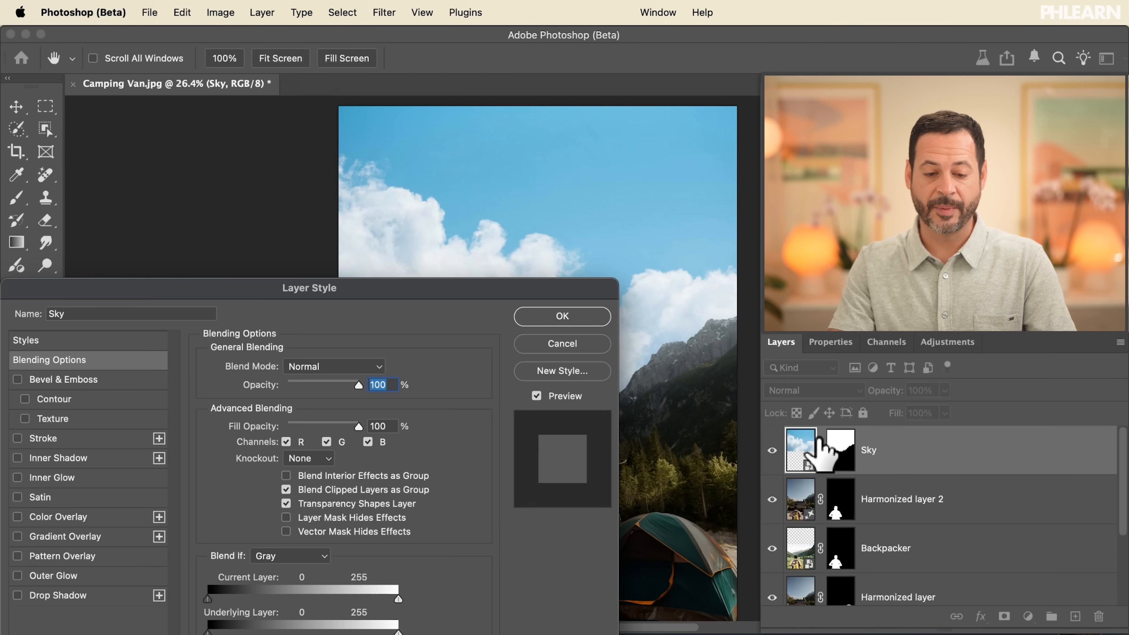
drag(478, 288, 274, 142)
scroll(559, 356, left, 3)
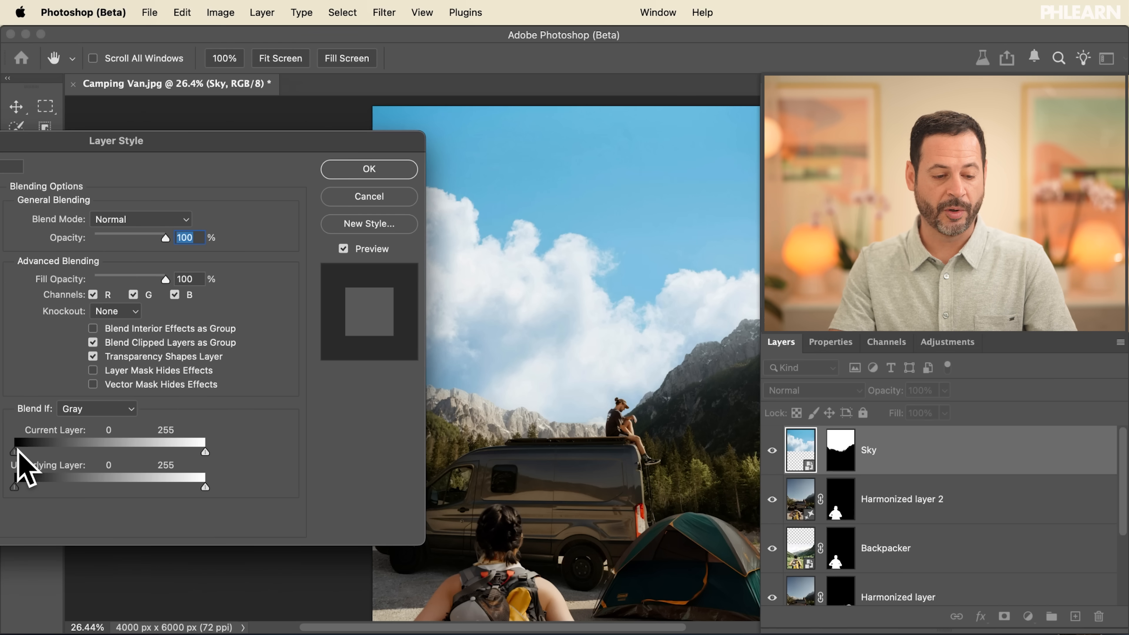
drag(17, 452, 20, 453)
drag(87, 452, 249, 444)
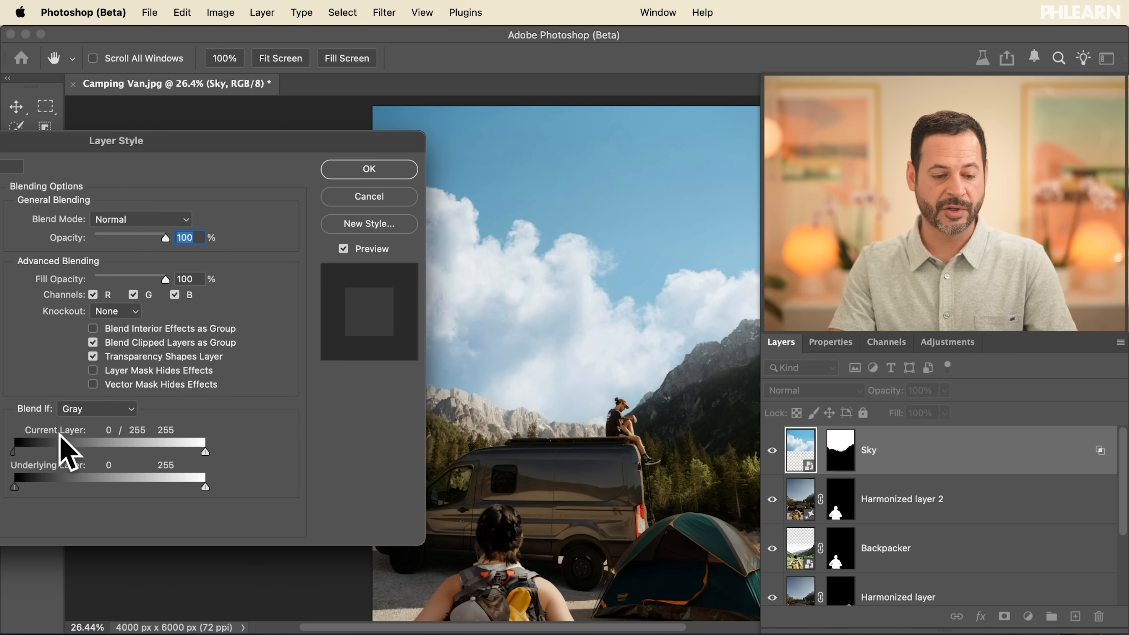
drag(14, 453, 115, 467)
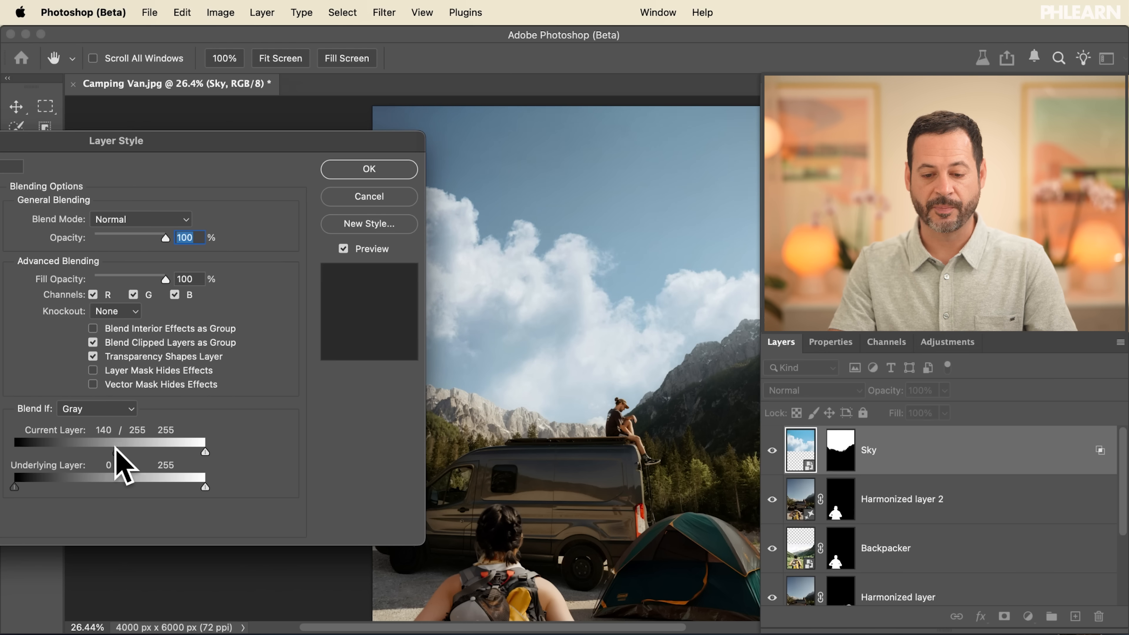
Apply the Screen blend mode at 100% opacity to the Sky layer and undo its layer style changes
click(141, 219)
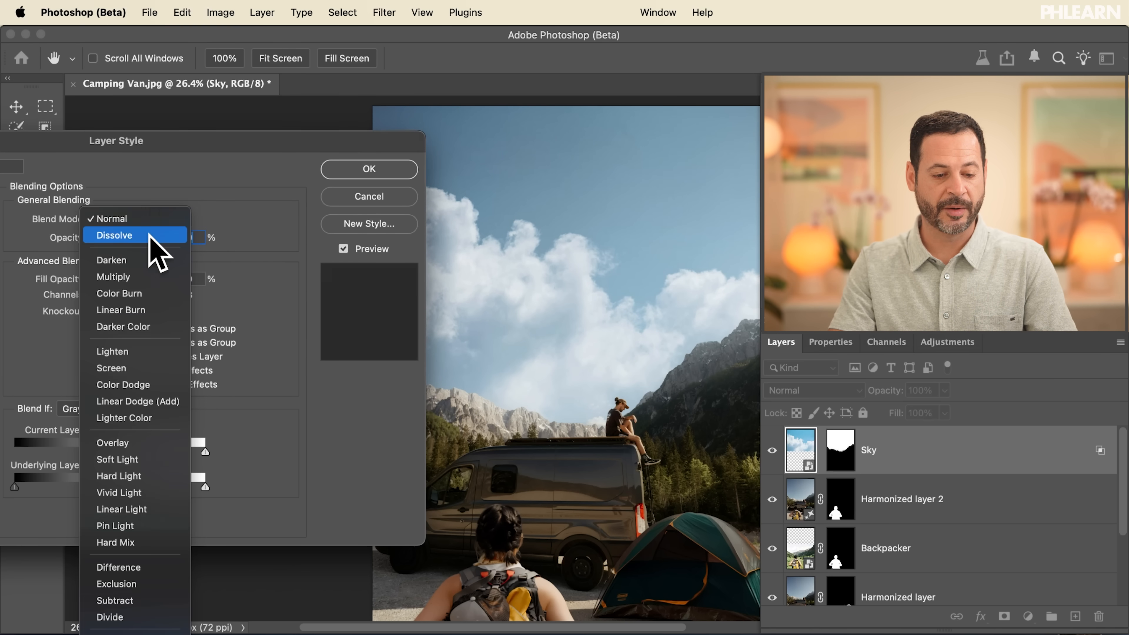
click(134, 368)
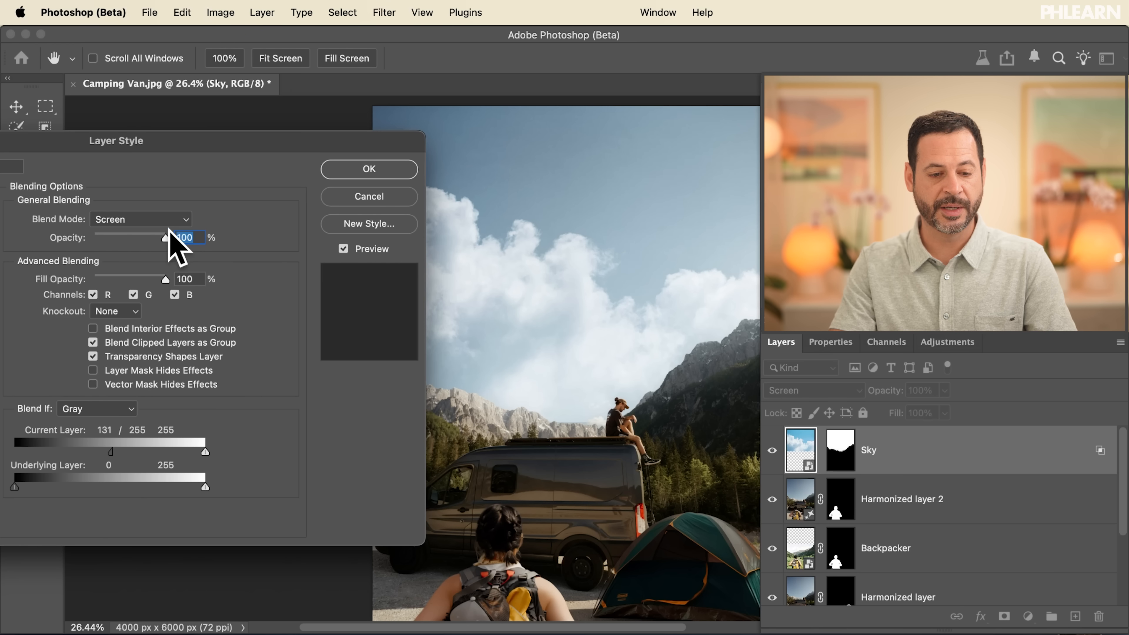
mouse_move(164, 239)
mouse_down()
mouse_move(111, 239)
mouse_move(183, 256)
mouse_move(179, 243)
mouse_up()
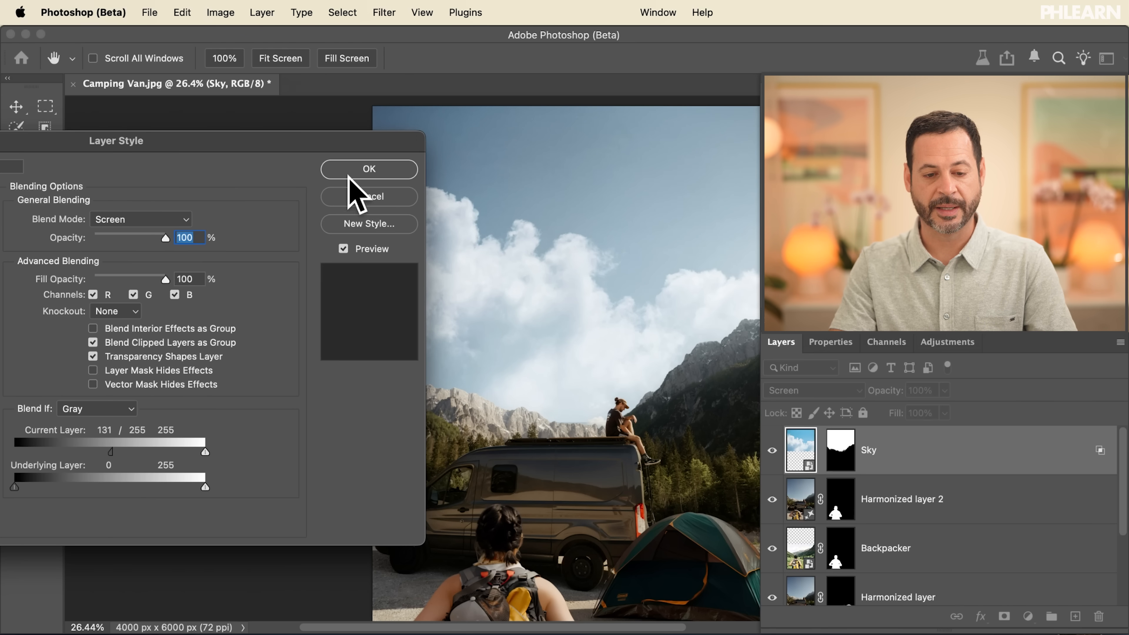
click(359, 171)
key(super+z)
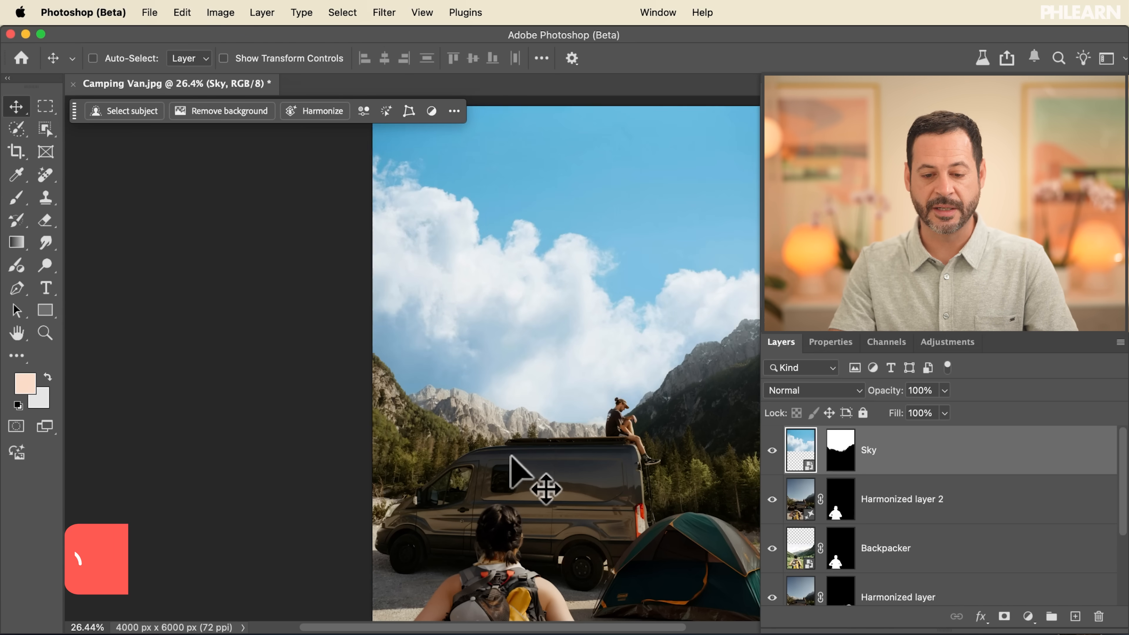
Redo the Sky layer's Screen blending and Blend If changes, switching repeatedly between before and after to compare the skies
scroll(511, 456, right, 5)
scroll(511, 456, up, 1)
key(super+shift+z)
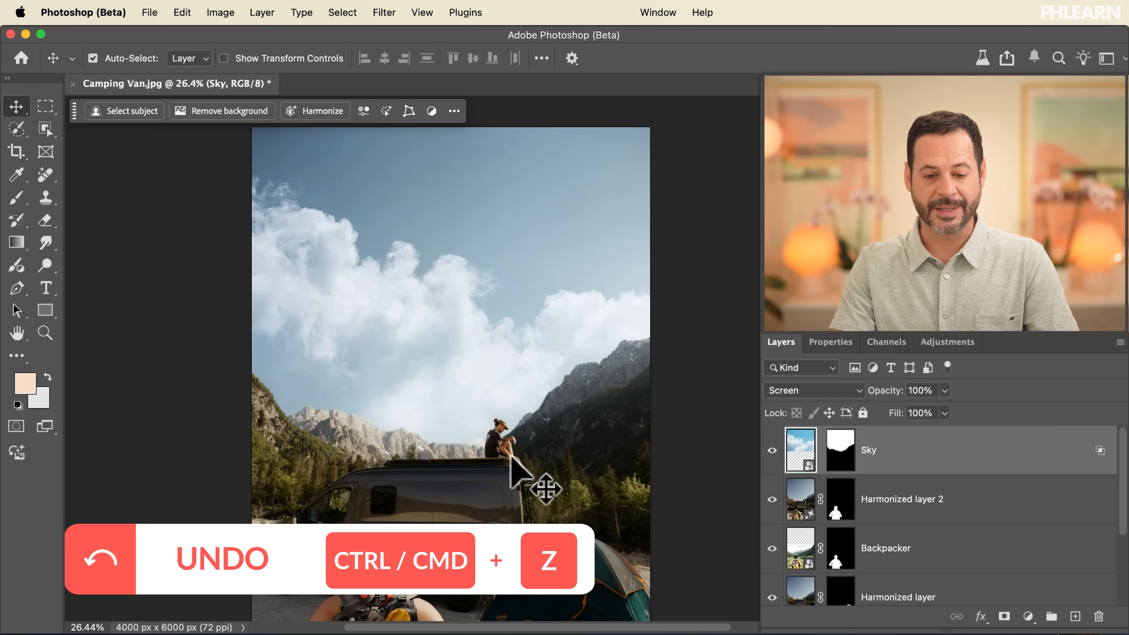
key(super+z)
key(super+shift+z)
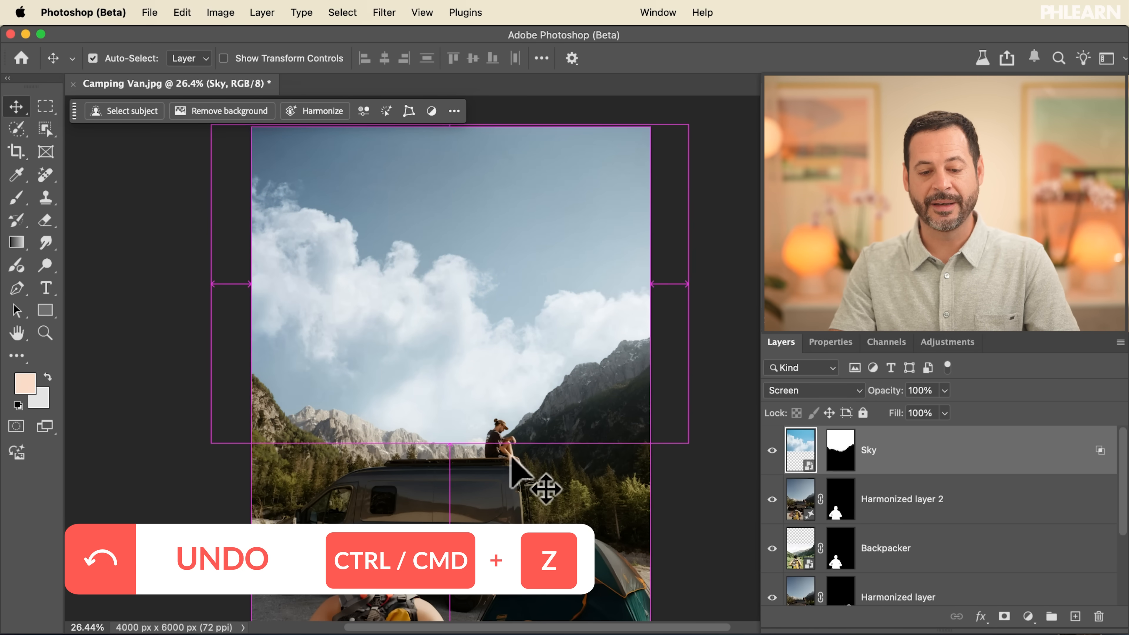
key(super+z)
key(super+shift+z)
key(super+z)
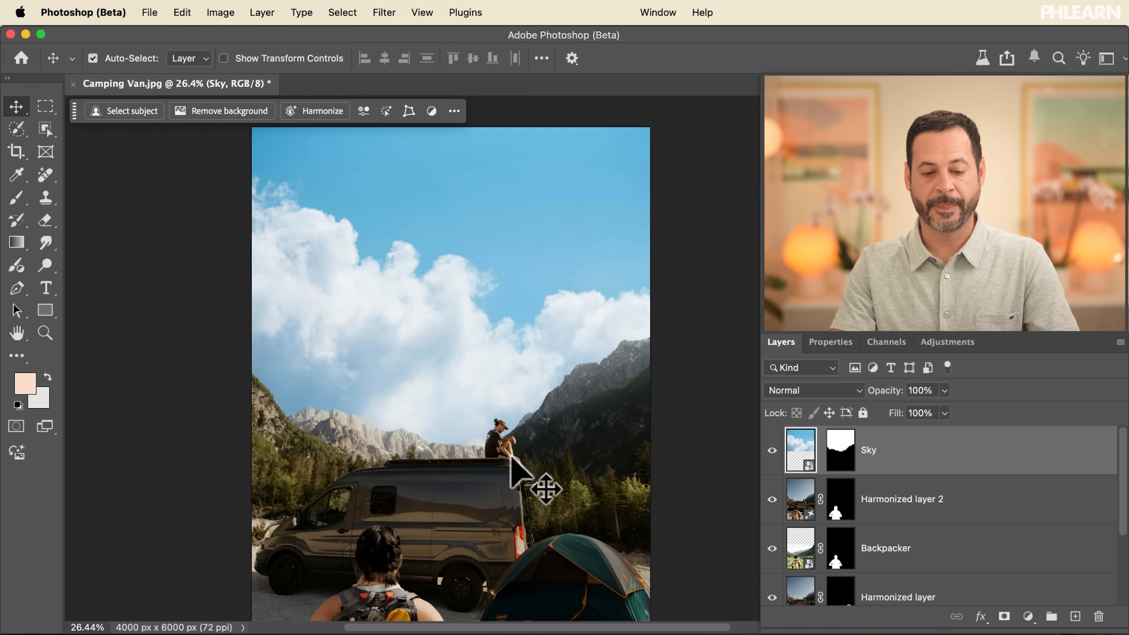
key(super+shift+z)
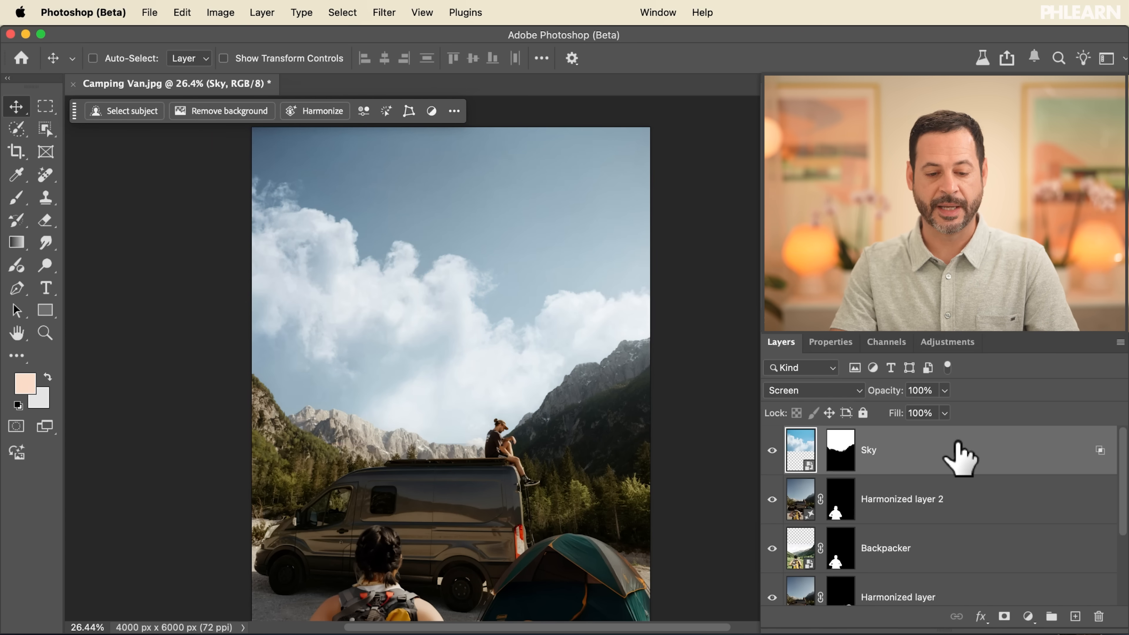
Review the Sky layer's blending options, accept them as set, and toggle the layer's visibility to check the clouds
double_click(959, 450)
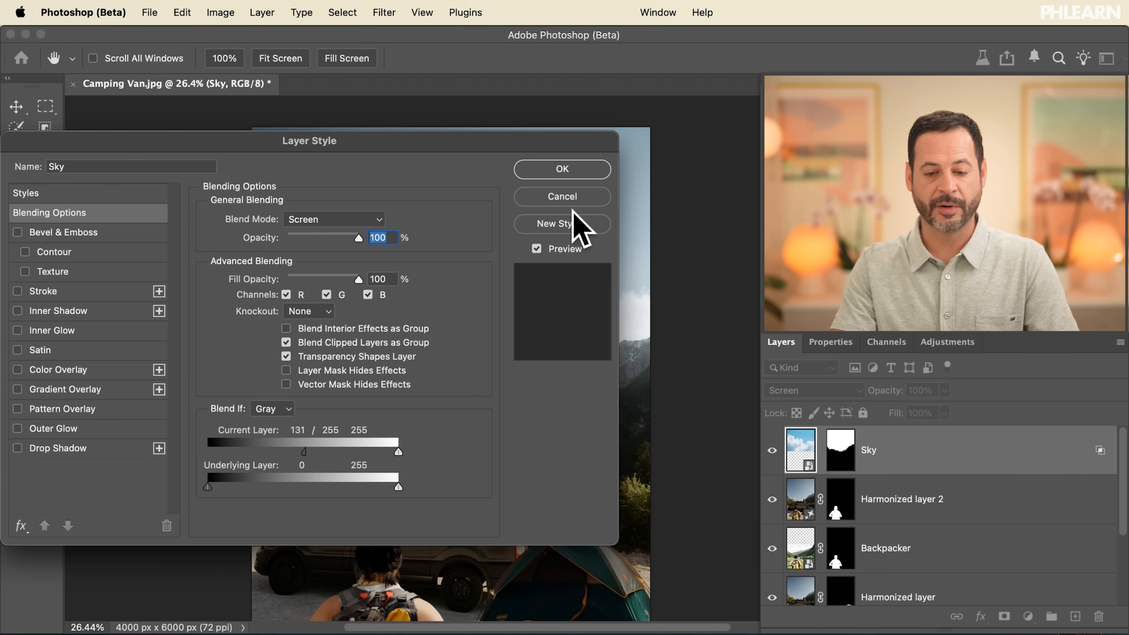
key(Return)
click(772, 452)
click(773, 452)
Undo the Sky layer's blending changes back to Normal and restore the Screen version to compare the two skies
key(super+z)
key(super+z)
key(super+z)
key(super+z)
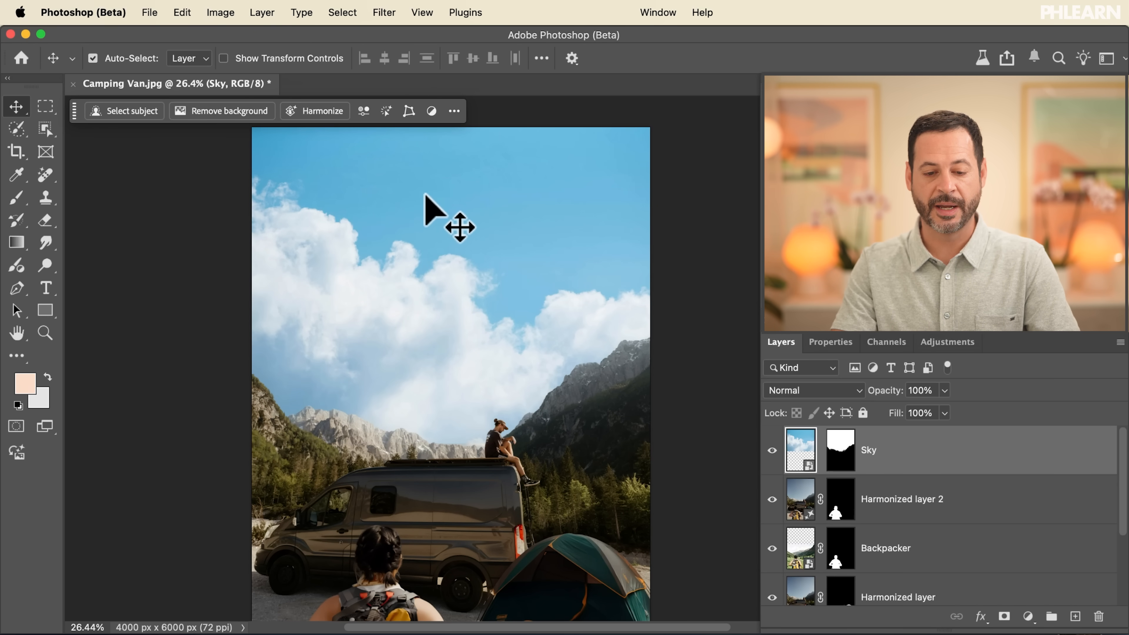
key(shift+alt+s)
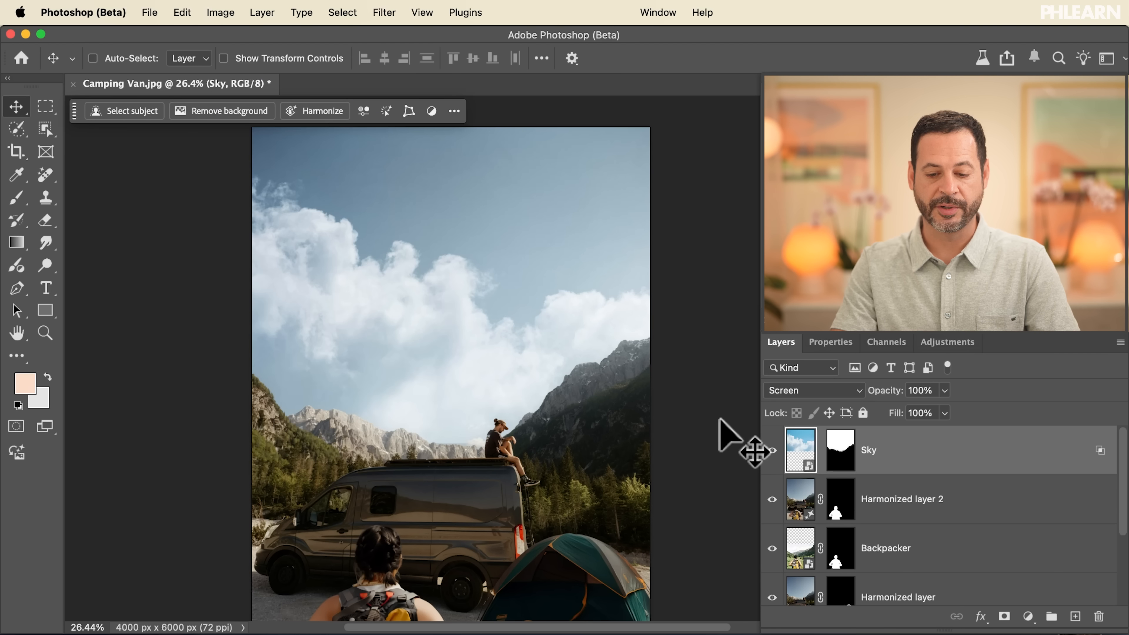
Hide the Sky, Harmonized layer 2, Backpacker, Harmonized layer and Tent layers to examine the original van photo
mouse_move(567, 411)
mouse_down()
mouse_move(470, 494)
mouse_move(587, 415)
mouse_up()
scroll(587, 408, down, 5)
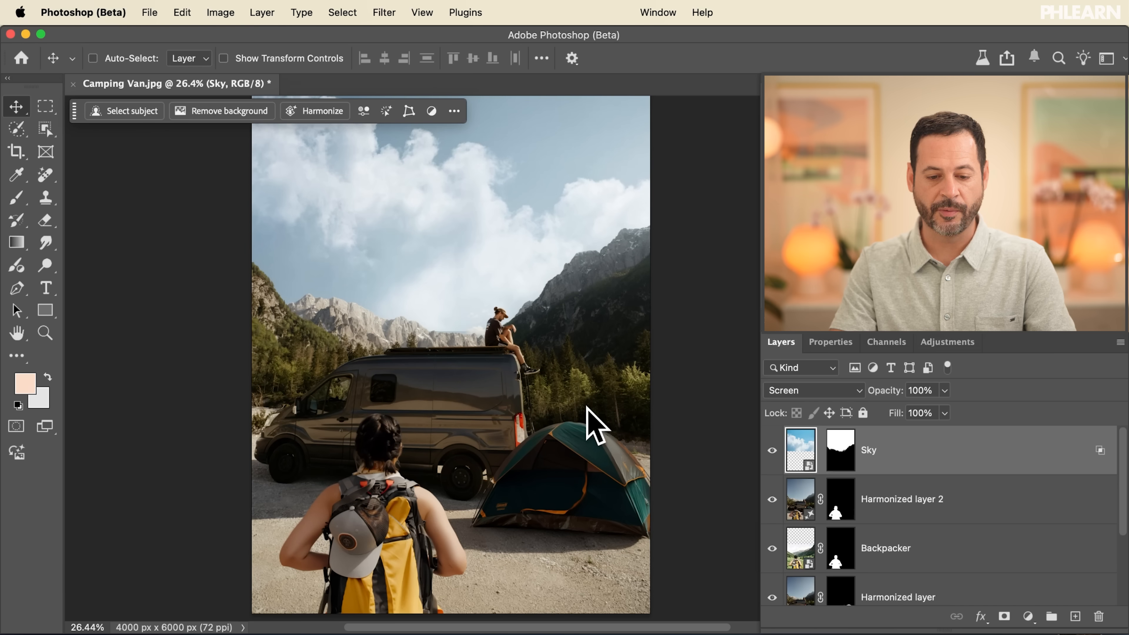
scroll(587, 407, up, 3)
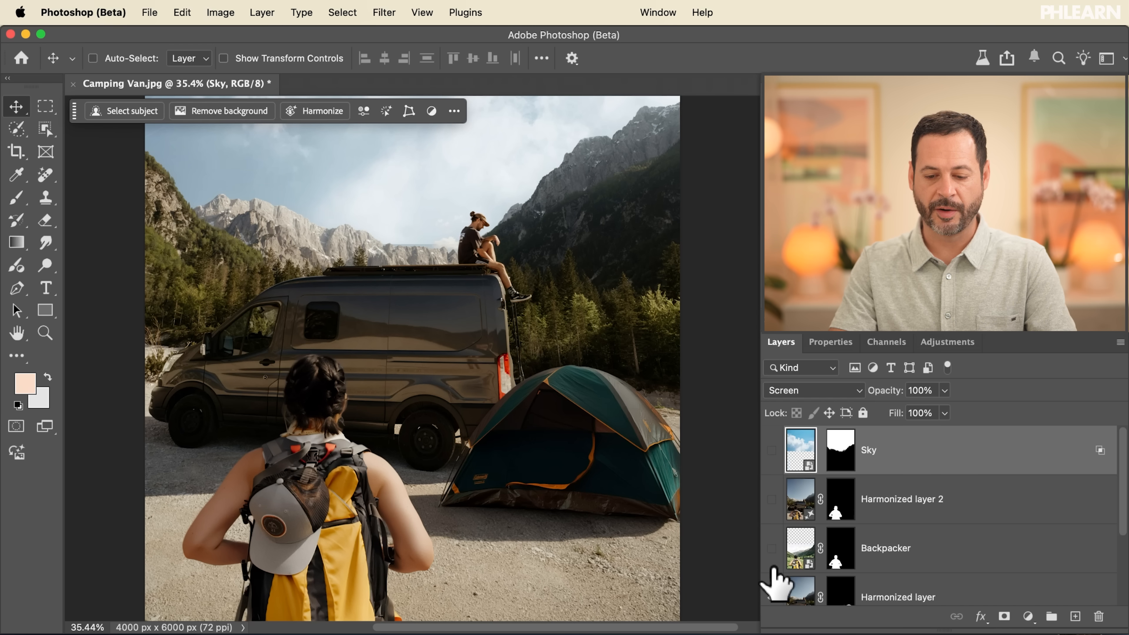
scroll(776, 570, down, 1)
click(776, 578)
scroll(776, 578, down, 2)
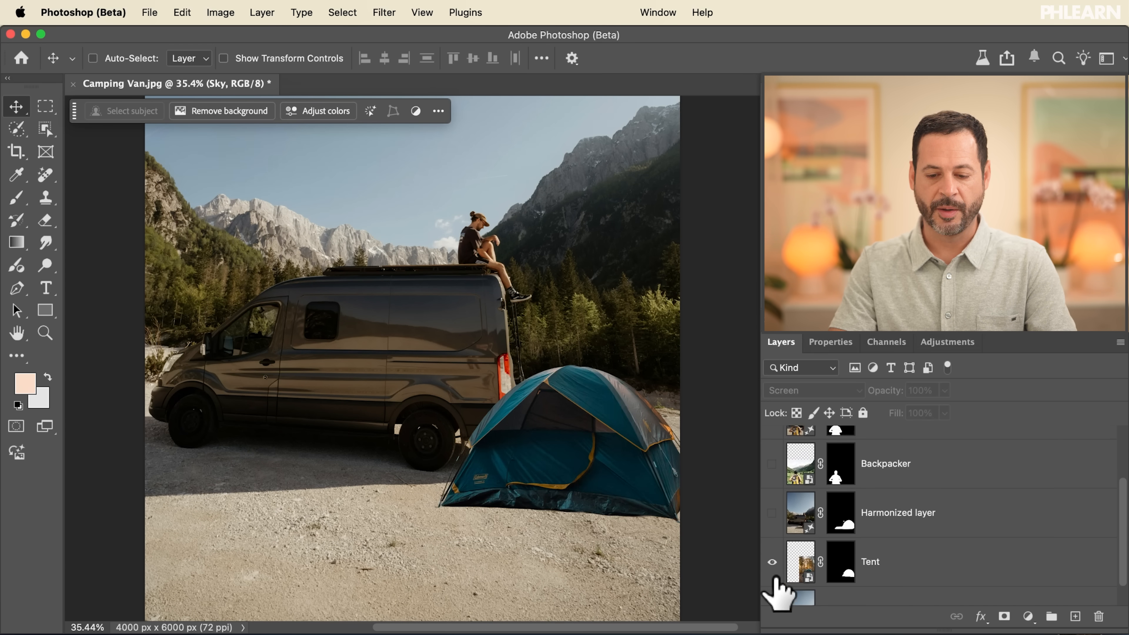
click(772, 562)
scroll(774, 574, down, 1)
scroll(605, 440, up, 2)
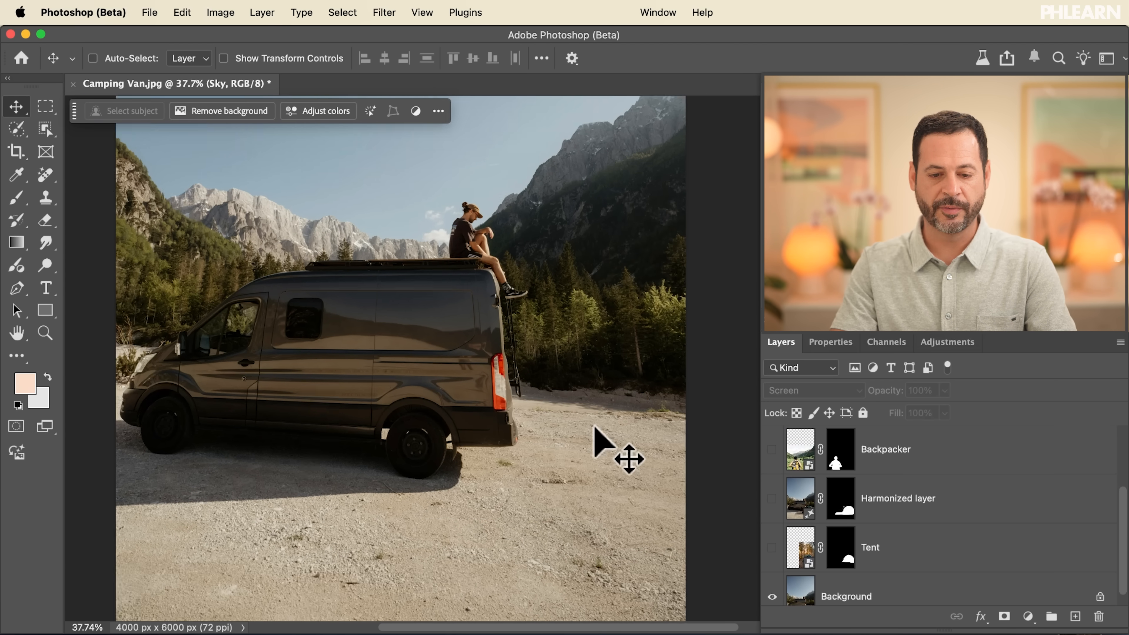
Show the Tent layer and the Harmonized layer above it to compare the tent before and after harmonizing
scroll(598, 429, down, 3)
scroll(598, 430, up, 1)
click(772, 548)
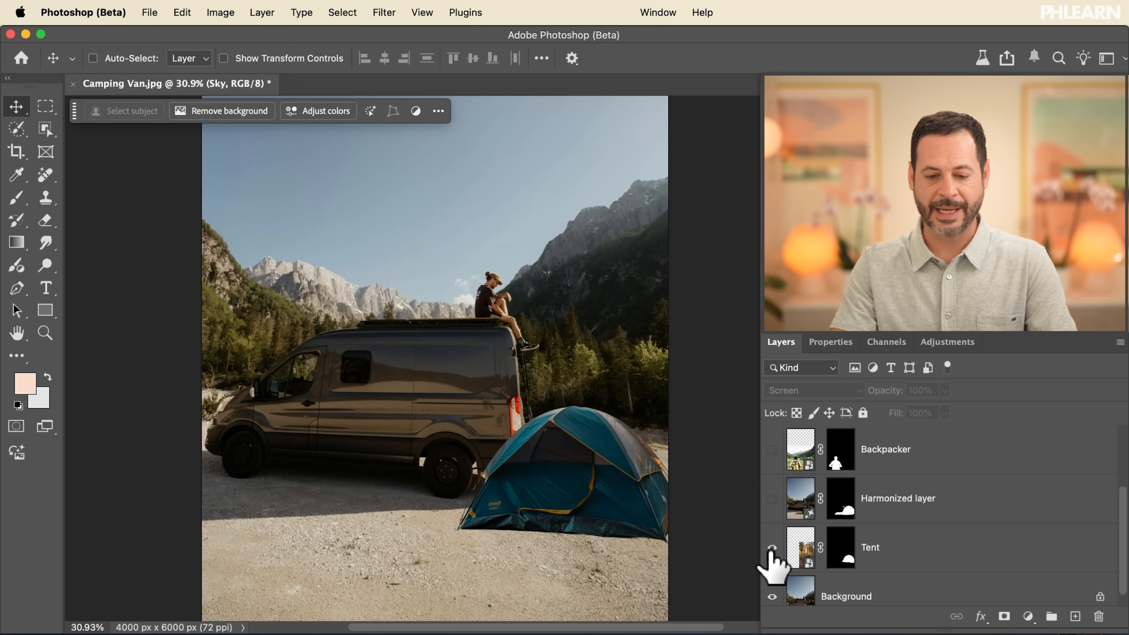
click(772, 499)
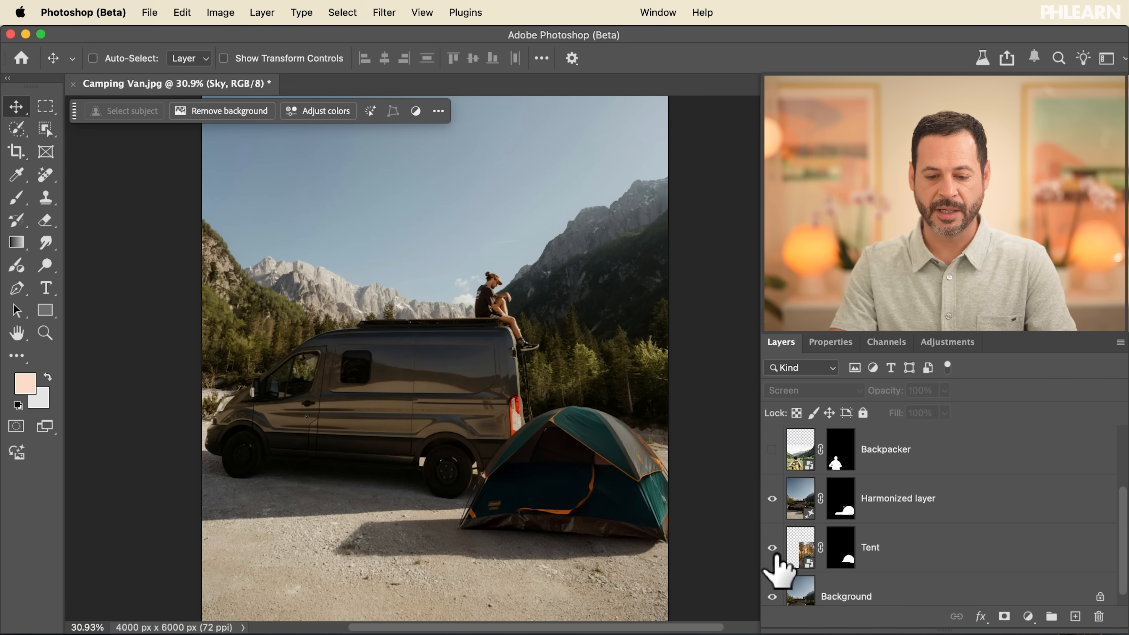
Show Harmonized layer 2 and the Sky layer, leave the Backpacker layer hidden, and inspect the complete composite
scroll(776, 563, up, 2)
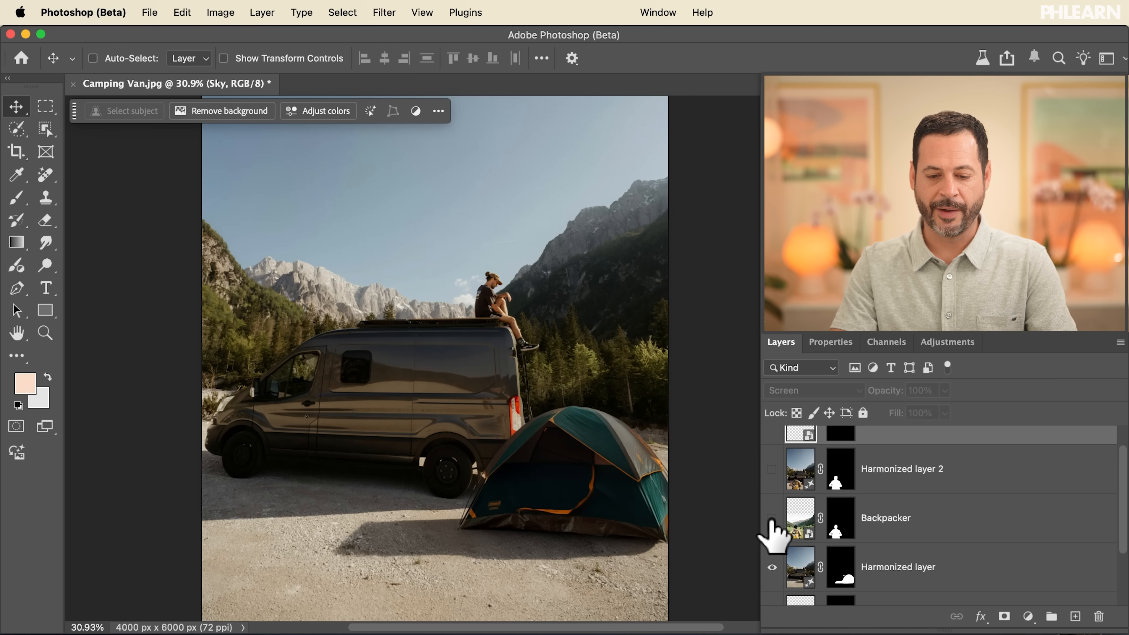
click(772, 519)
click(773, 518)
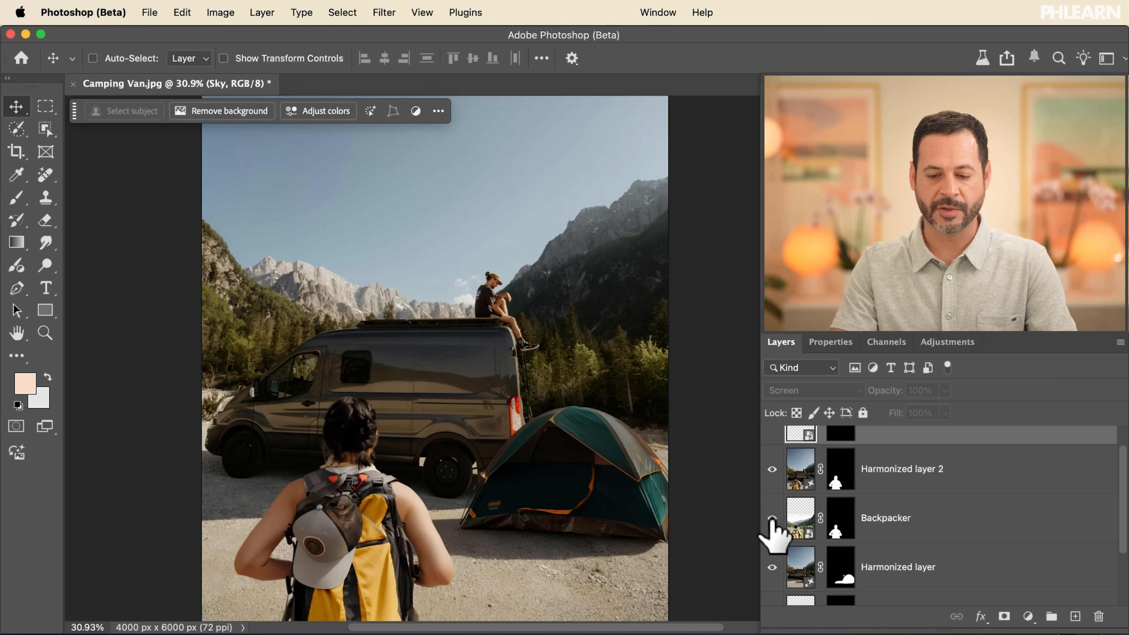
scroll(772, 494, up, 1)
click(772, 450)
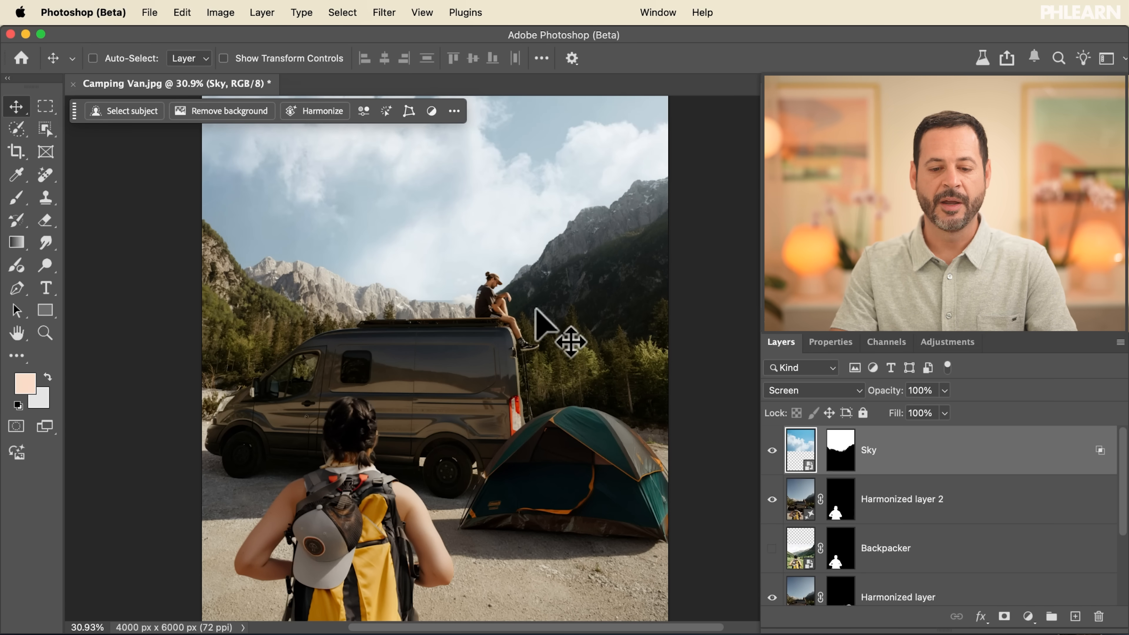
scroll(605, 411, up, 5)
scroll(597, 391, down, 5)
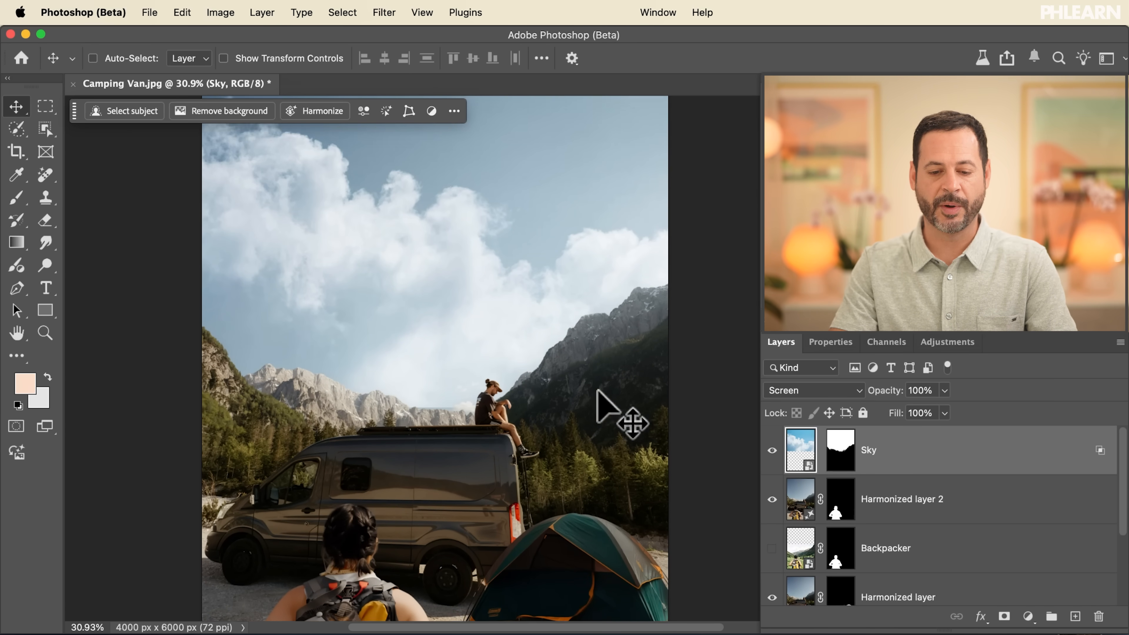
scroll(597, 391, up, 3)
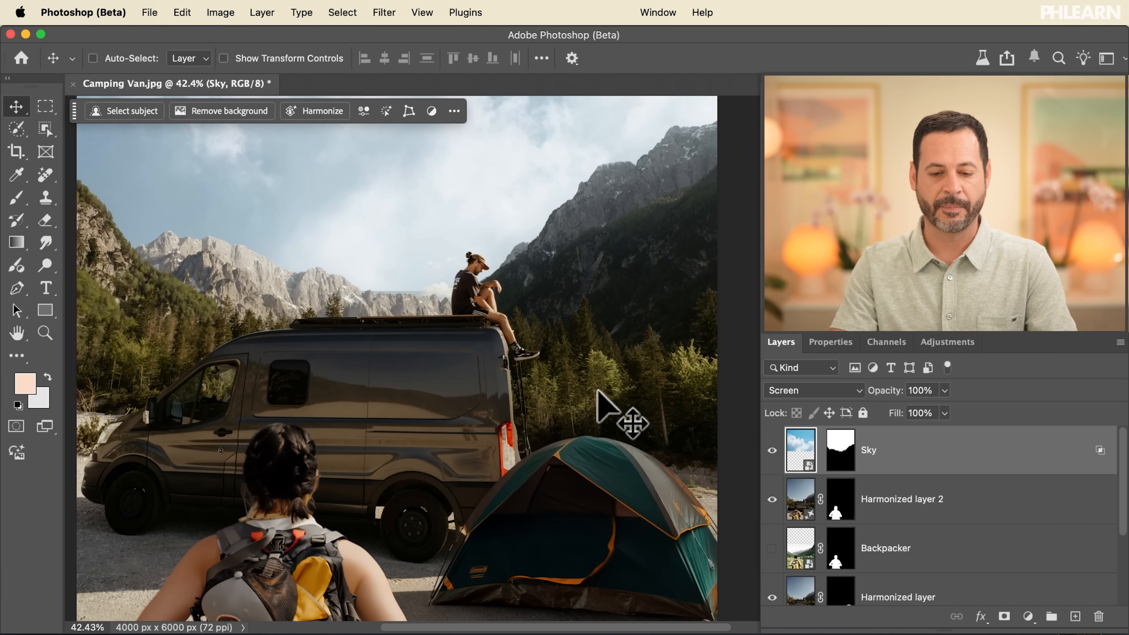